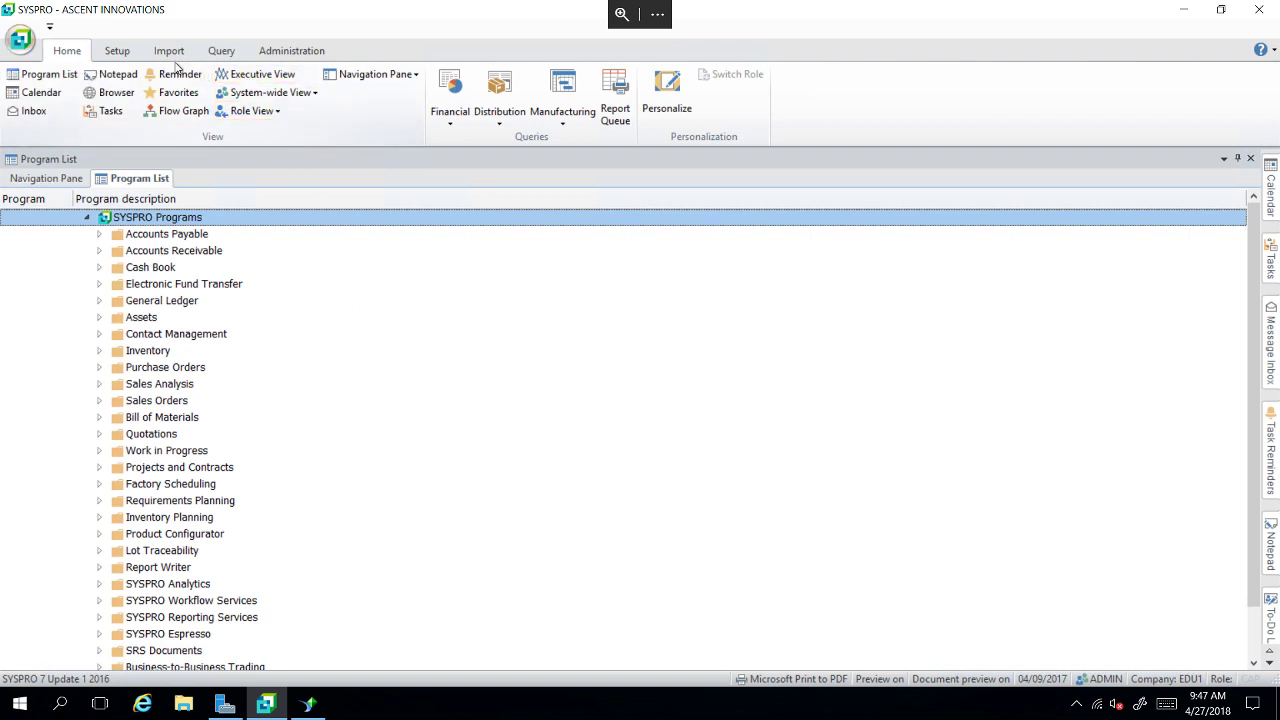
- Open the stationery format setup for factory documentation and set the Job Card format's print method to SRS document
click(118, 51)
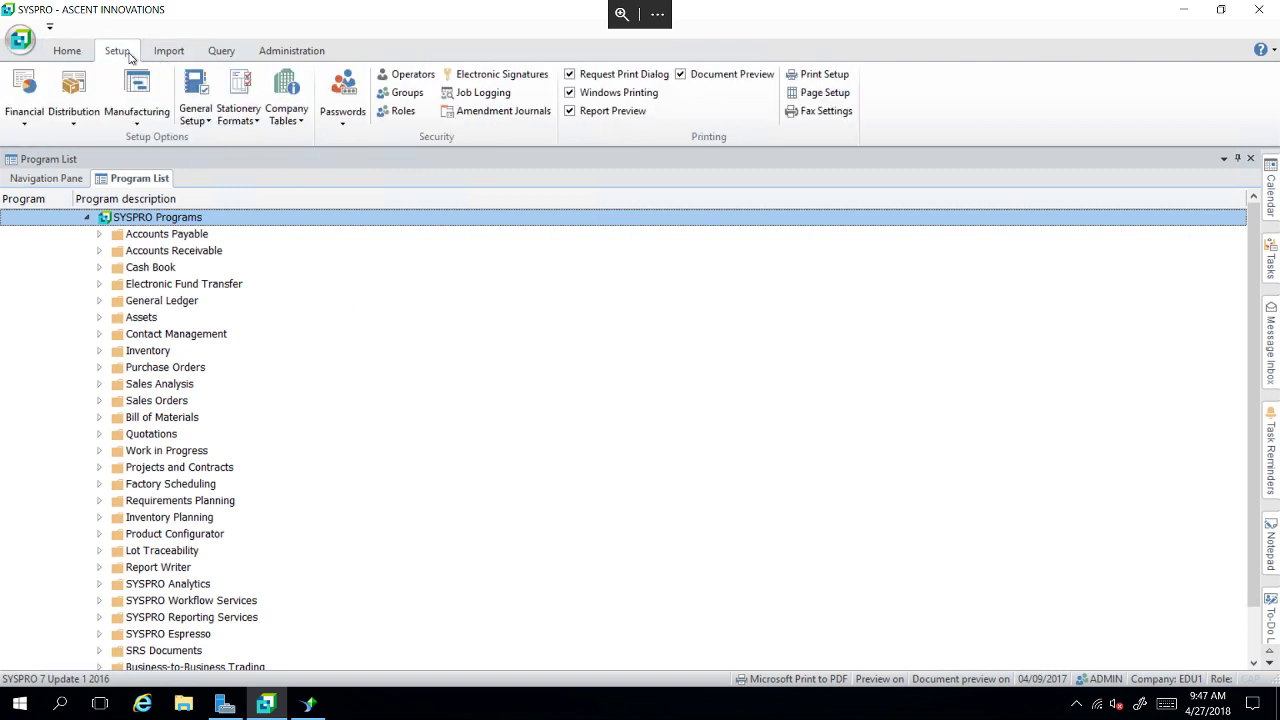
click(238, 94)
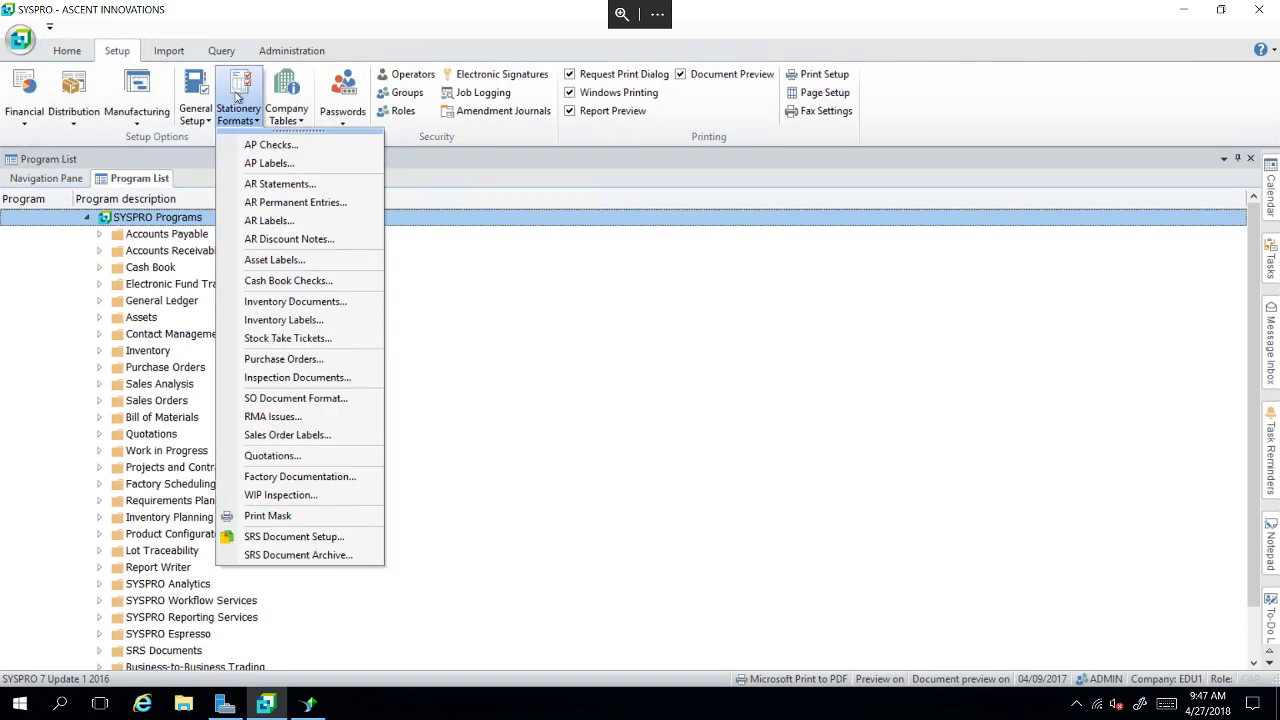
click(296, 478)
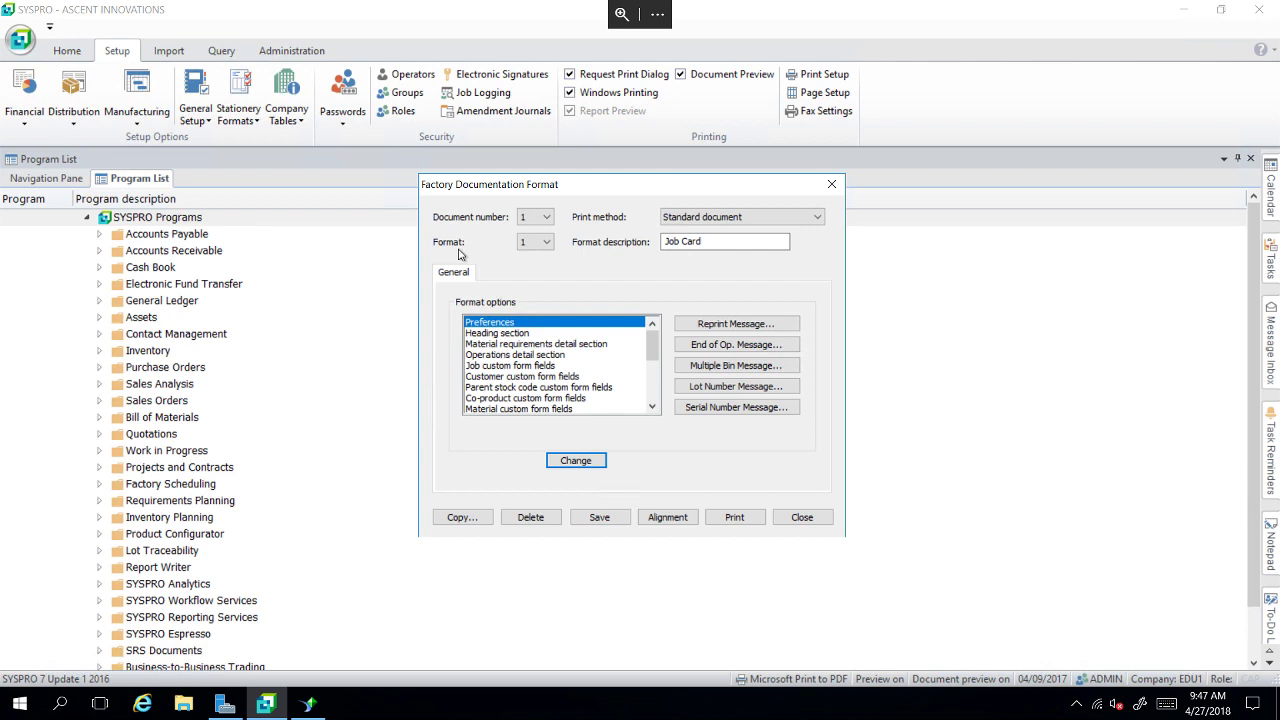
click(817, 217)
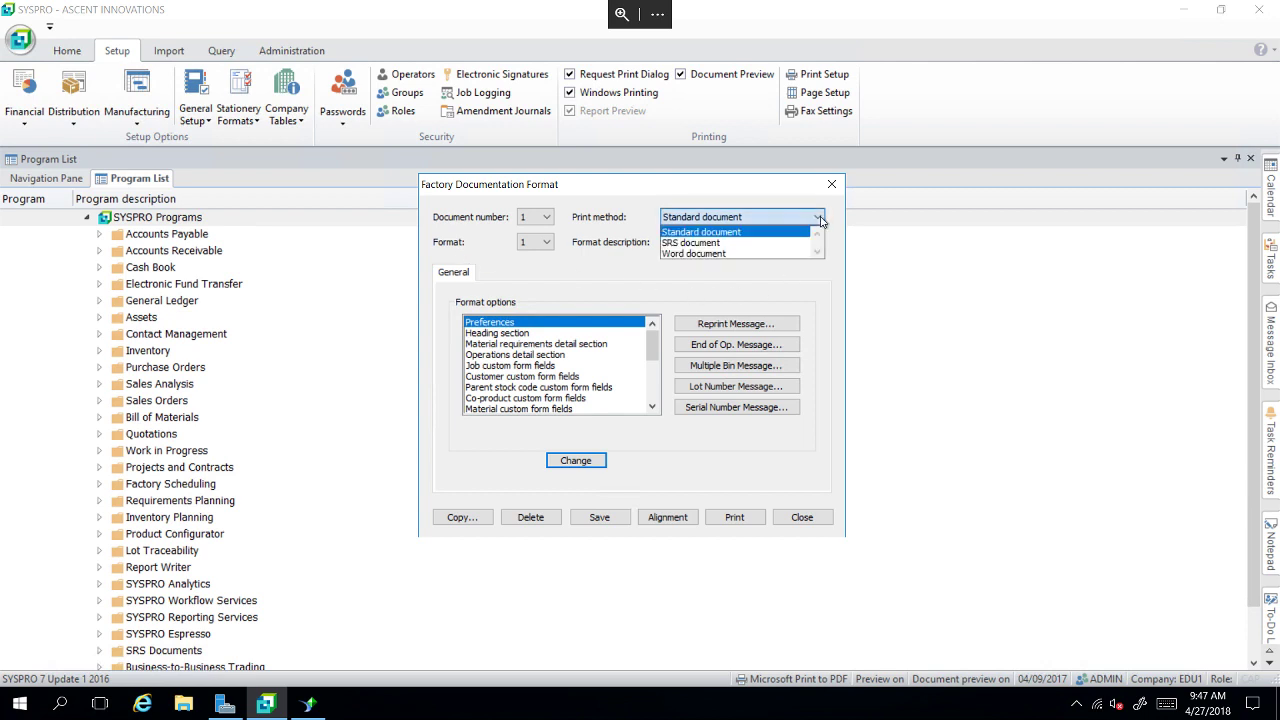
click(698, 244)
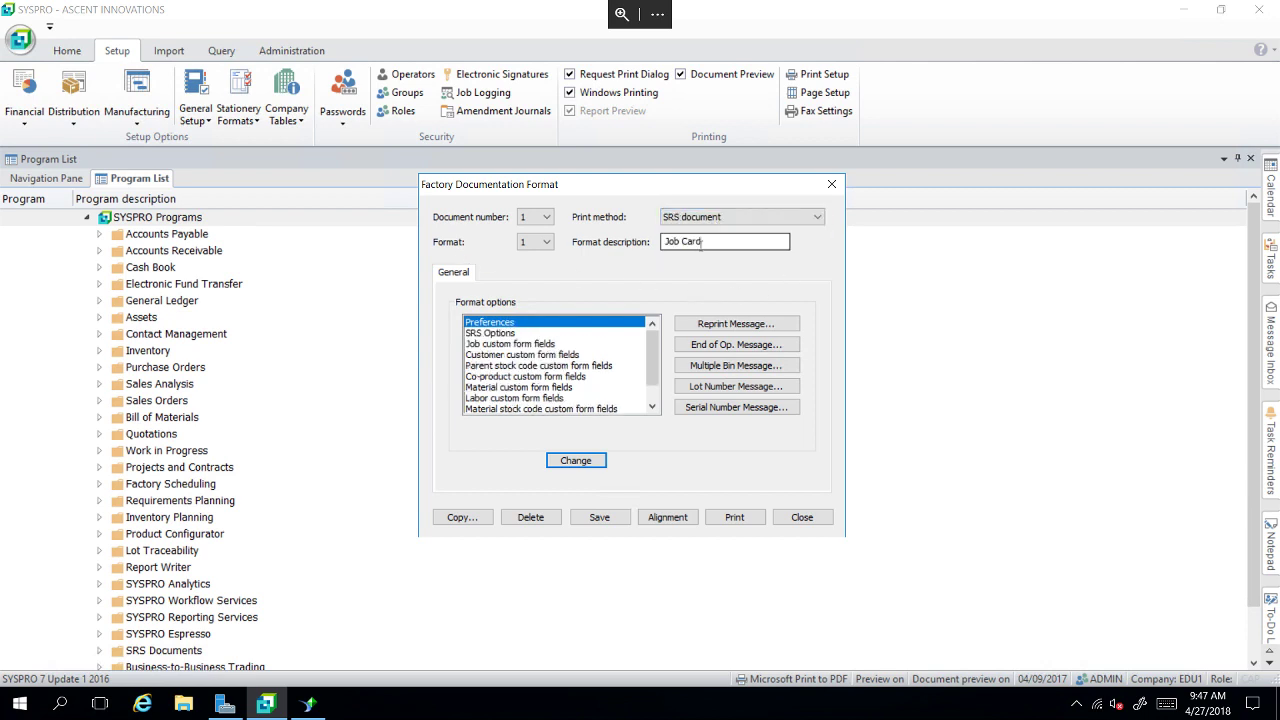
- Select the Works Order template in the format's SRS options and switch to its factory_documentation_0001 report in Crystal Reports
double_click(507, 335)
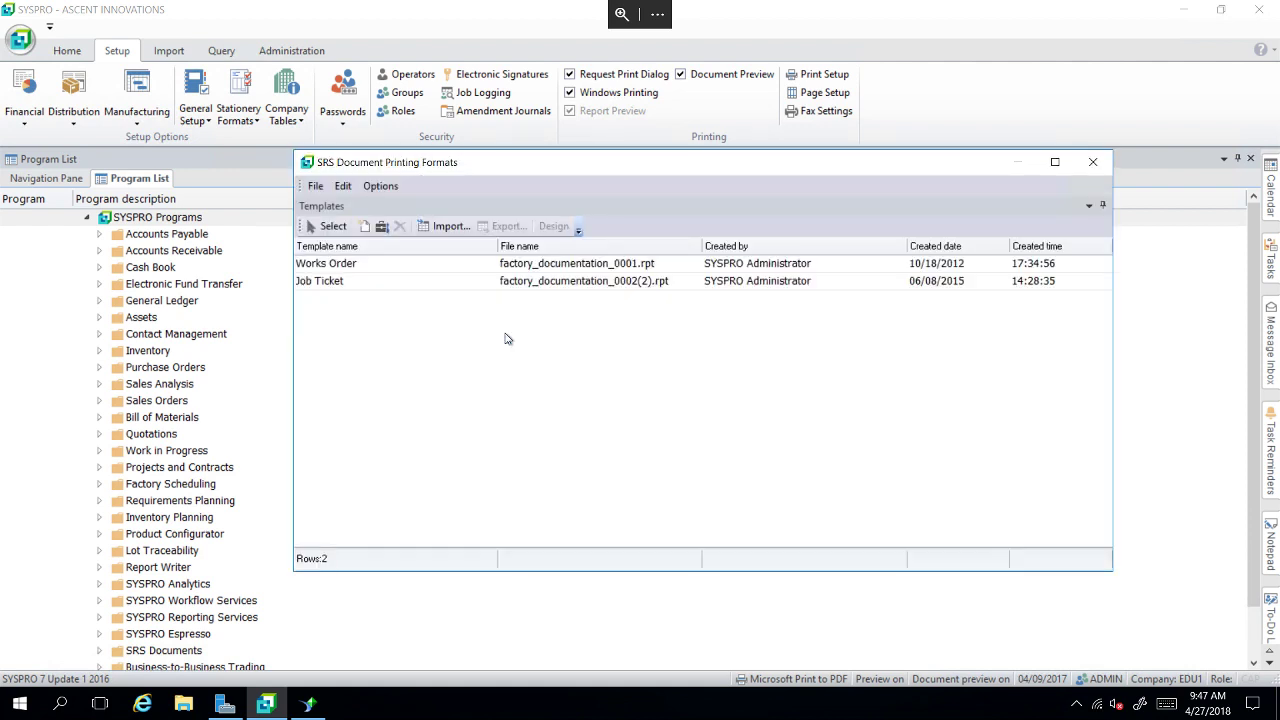
click(377, 265)
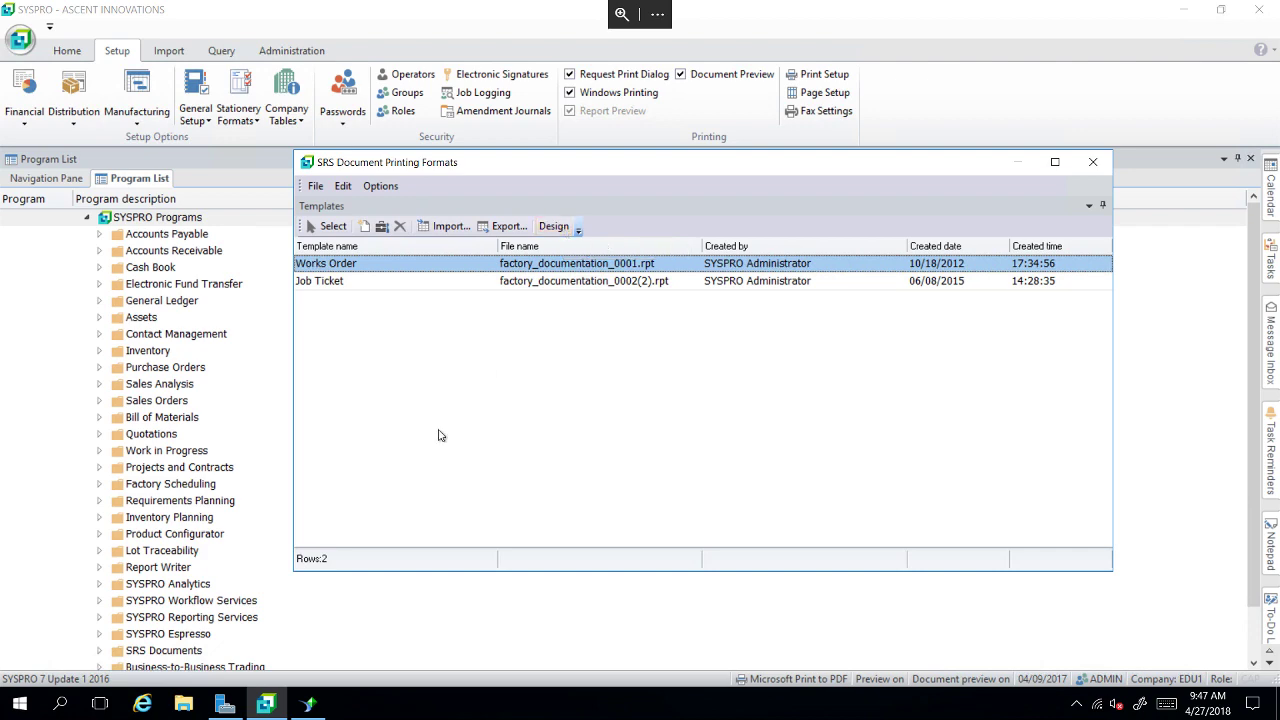
click(309, 704)
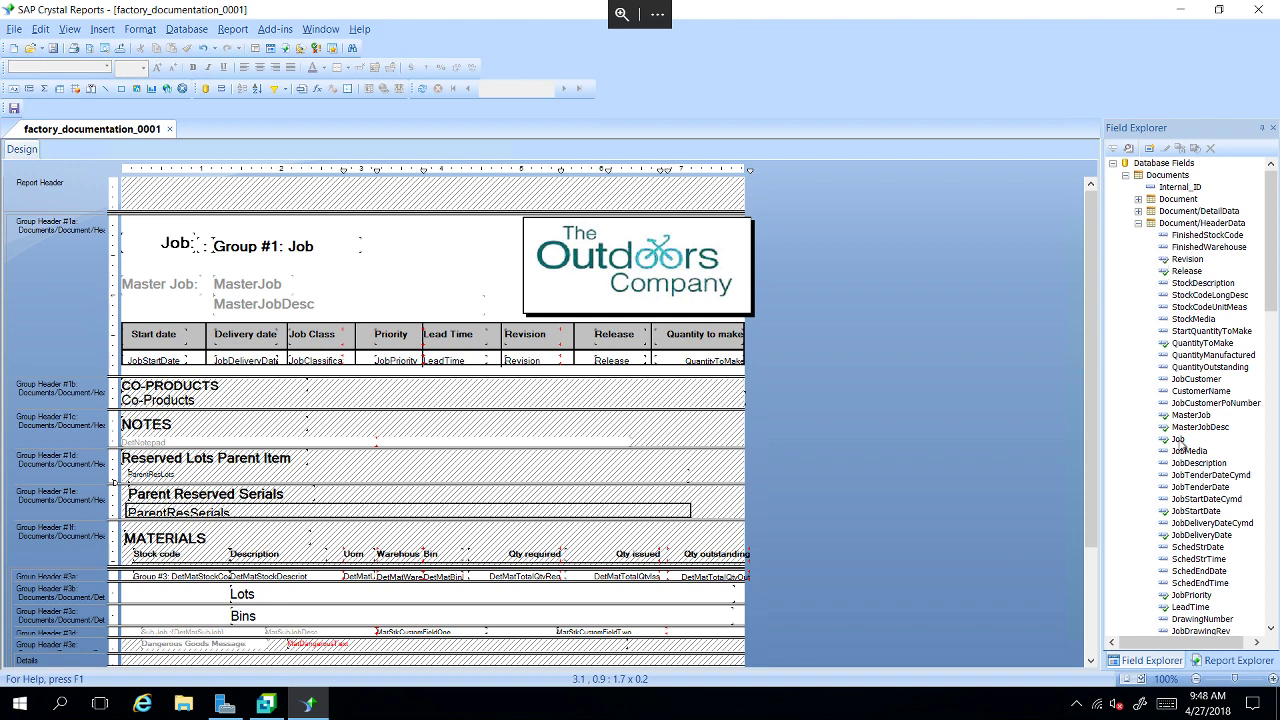
- Try the HeaderData Job field as a barcode beside the job heading, using Free 3 of 9 at size 36, and delete it
drag(1180, 444, 382, 247)
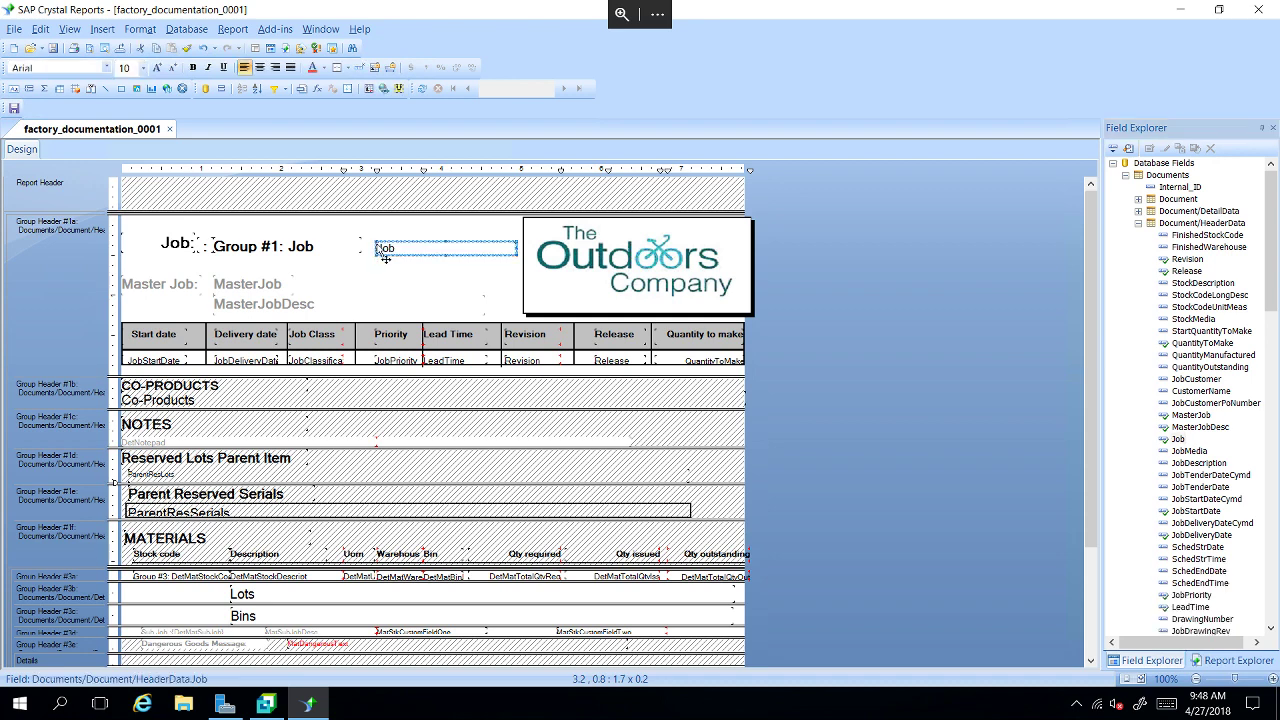
right_click(390, 248)
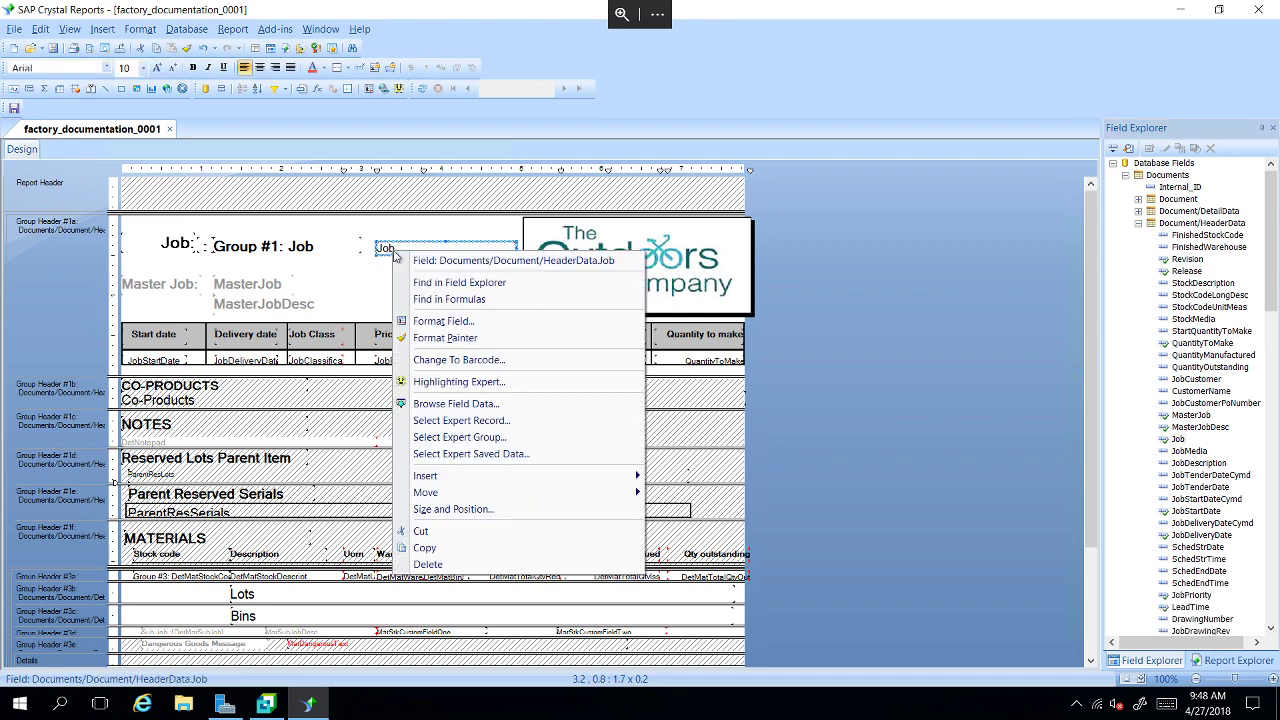
click(466, 320)
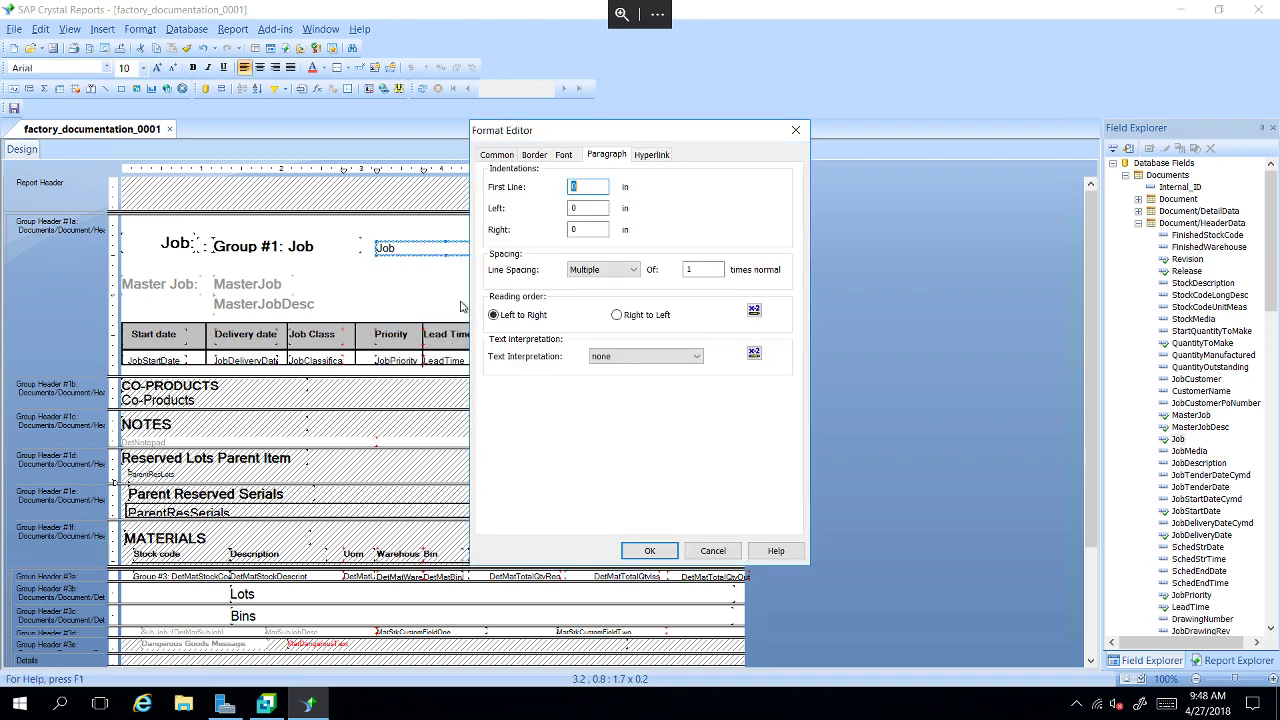
click(576, 156)
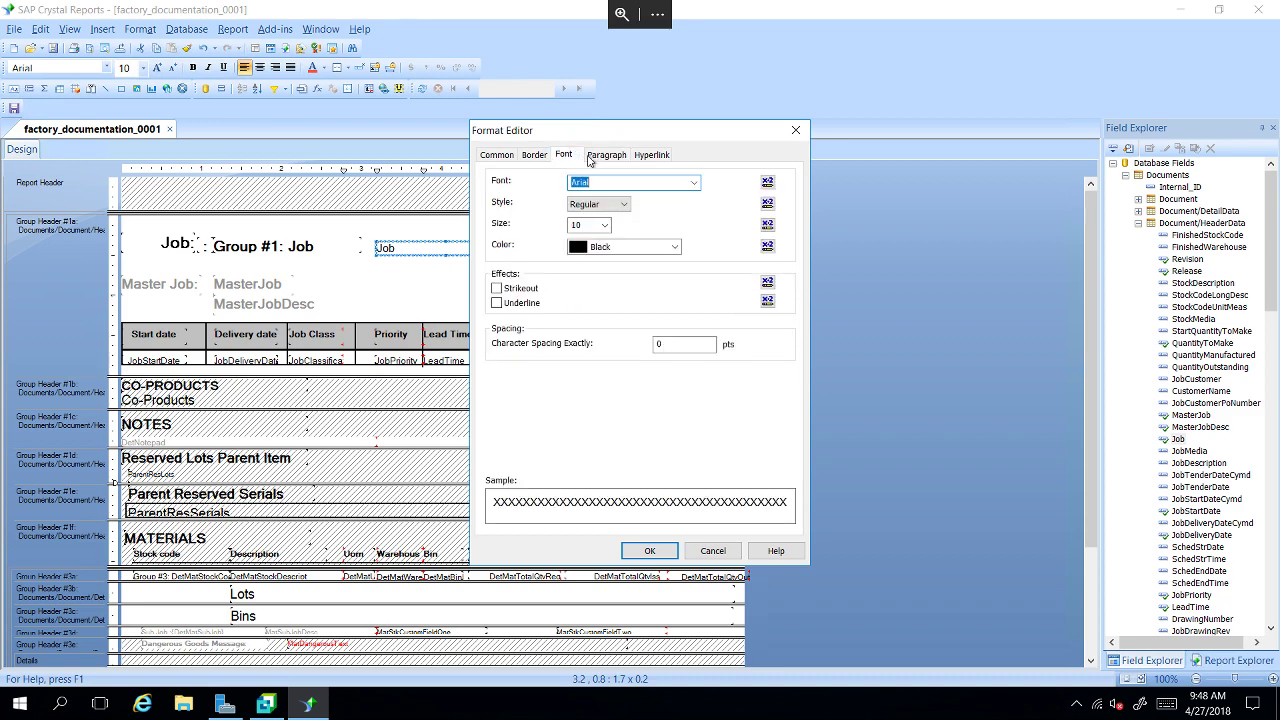
click(695, 183)
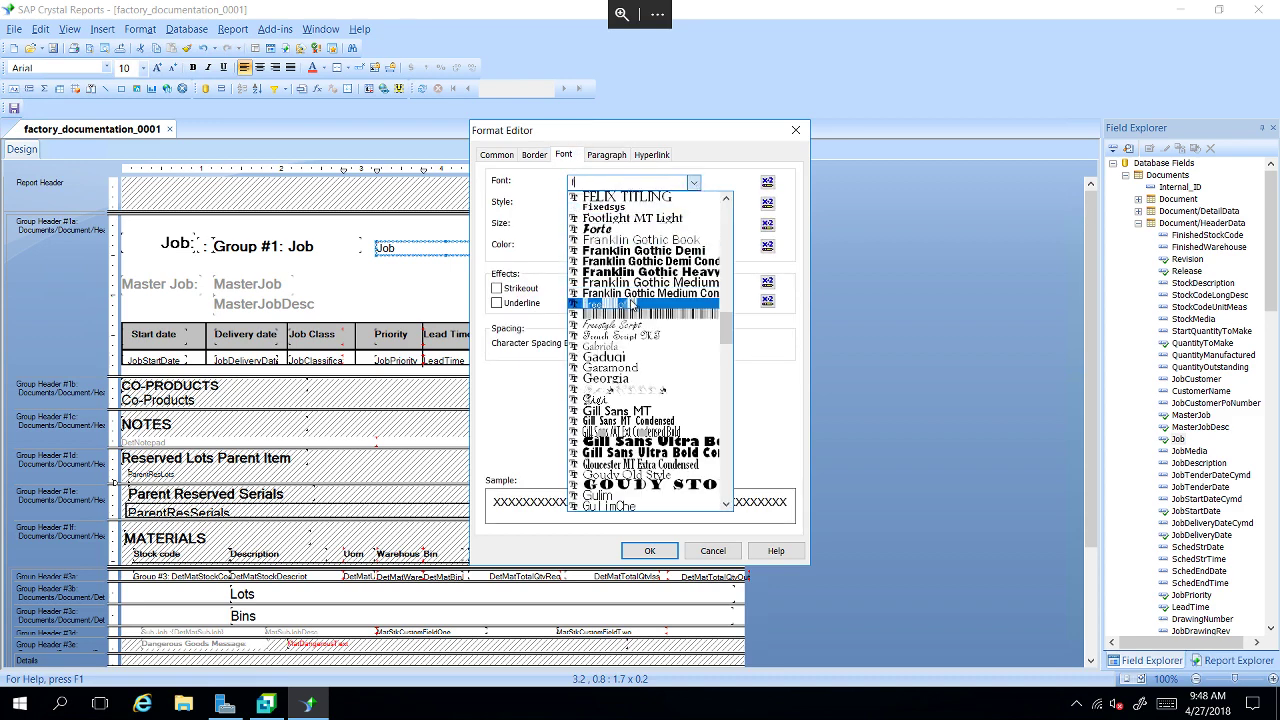
click(632, 304)
click(608, 226)
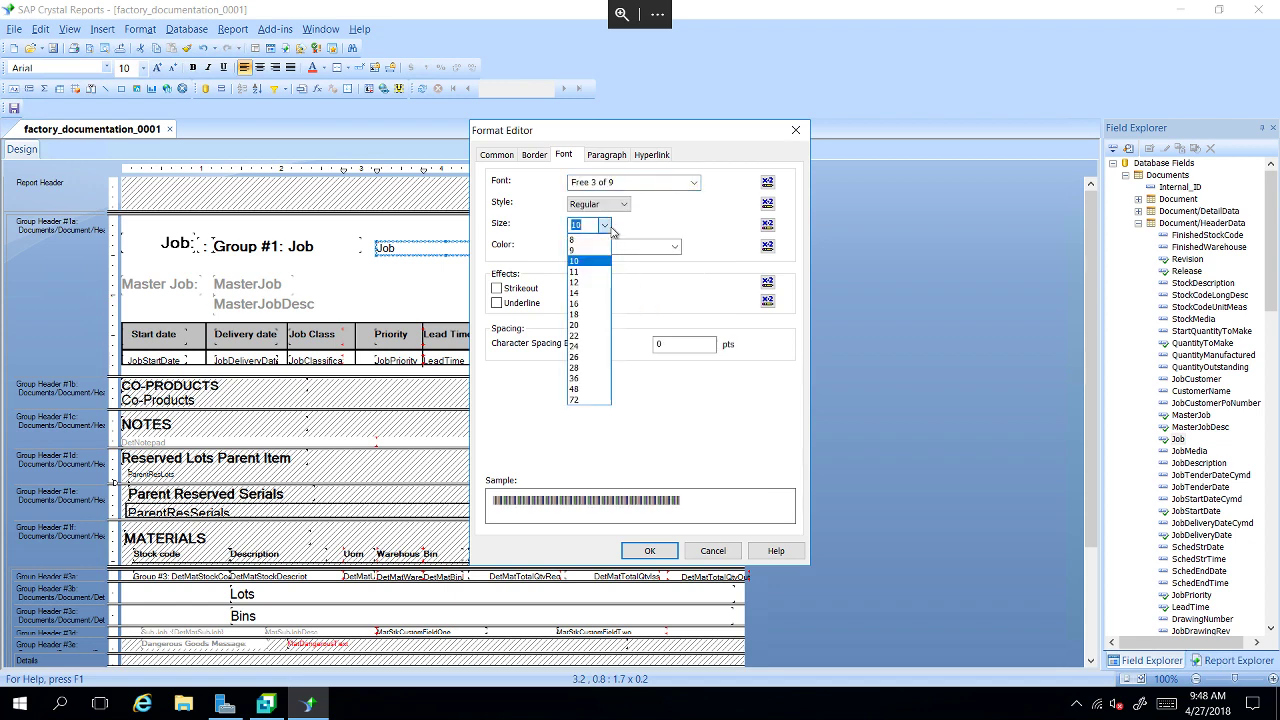
click(587, 378)
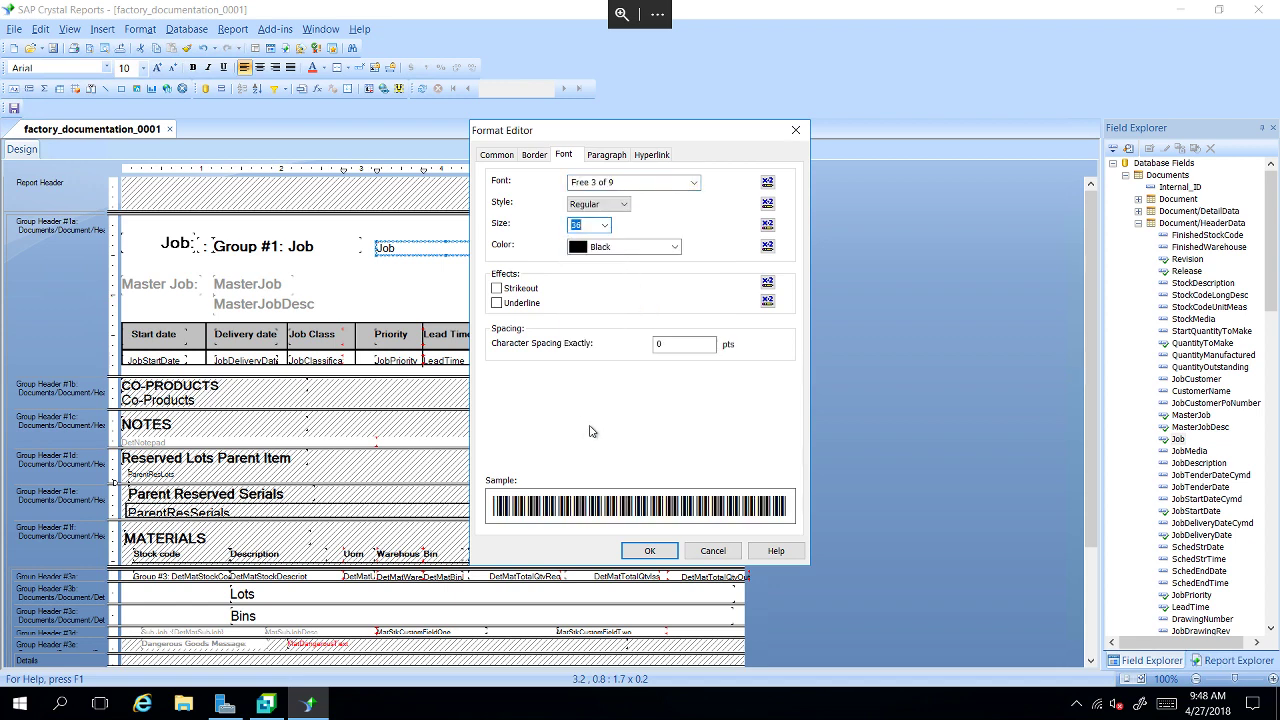
click(645, 552)
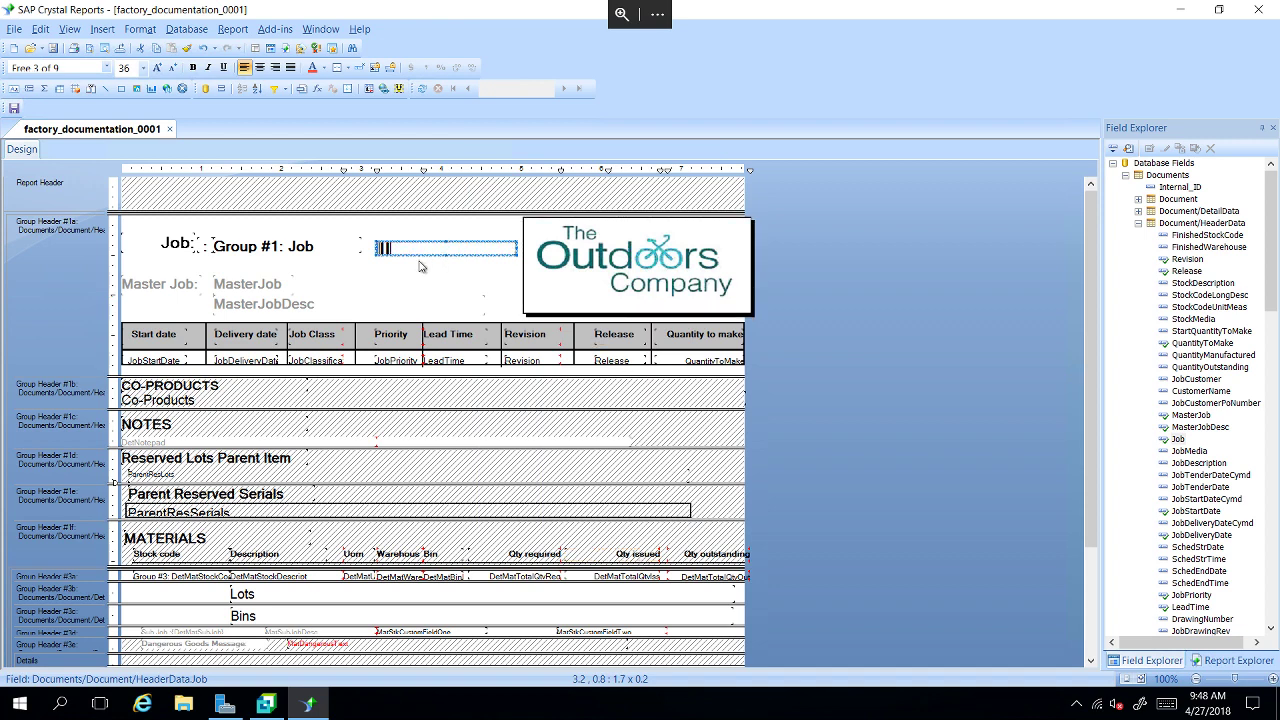
key(Delete)
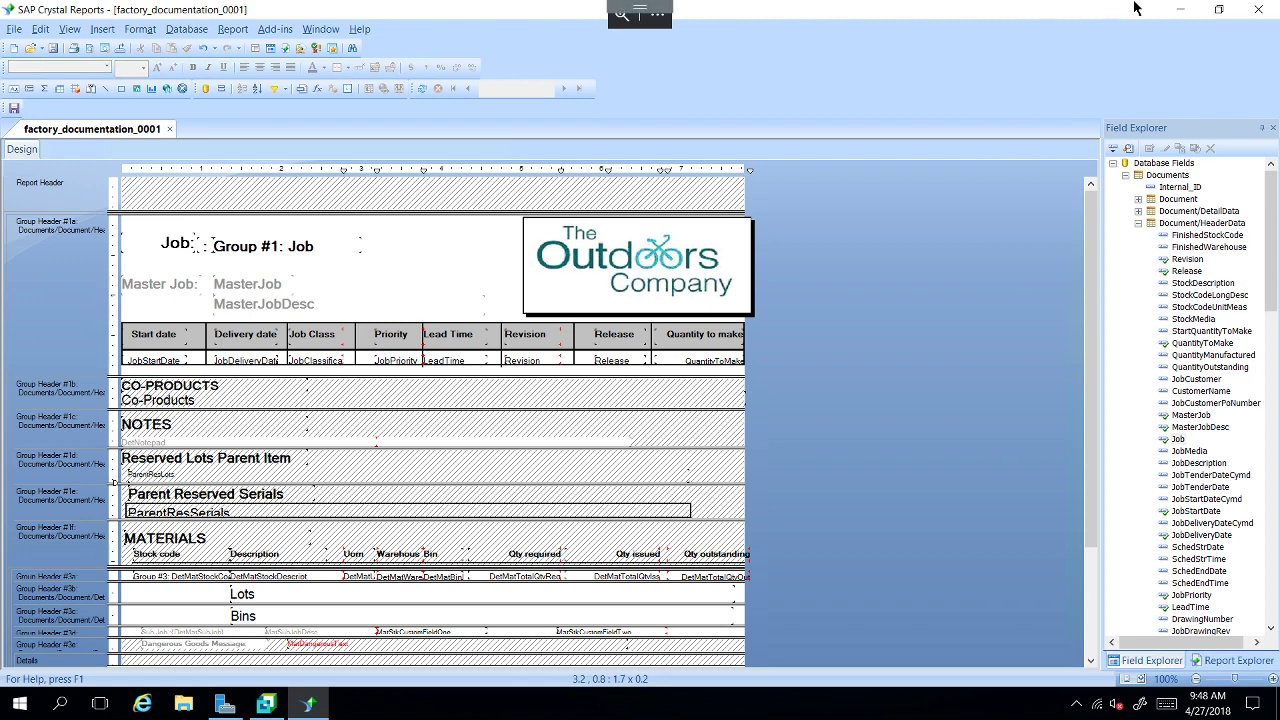
- Create a new formula field named JobBC
click(1115, 162)
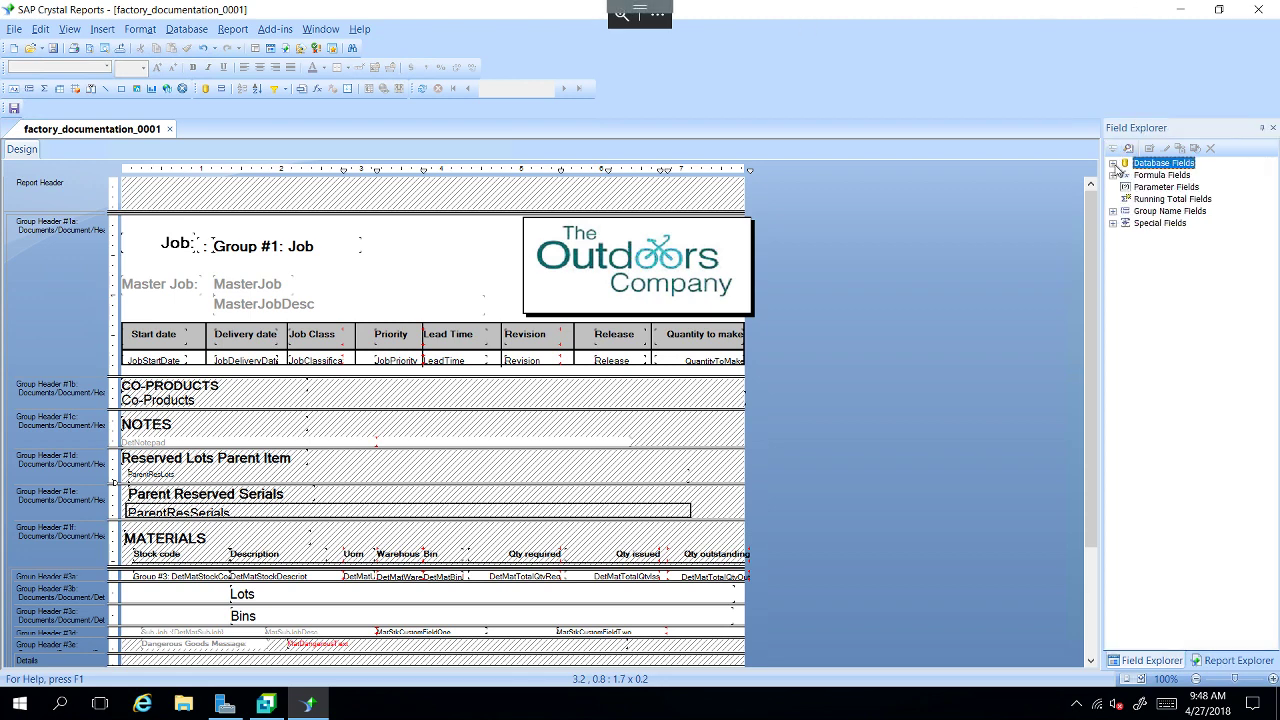
click(1113, 175)
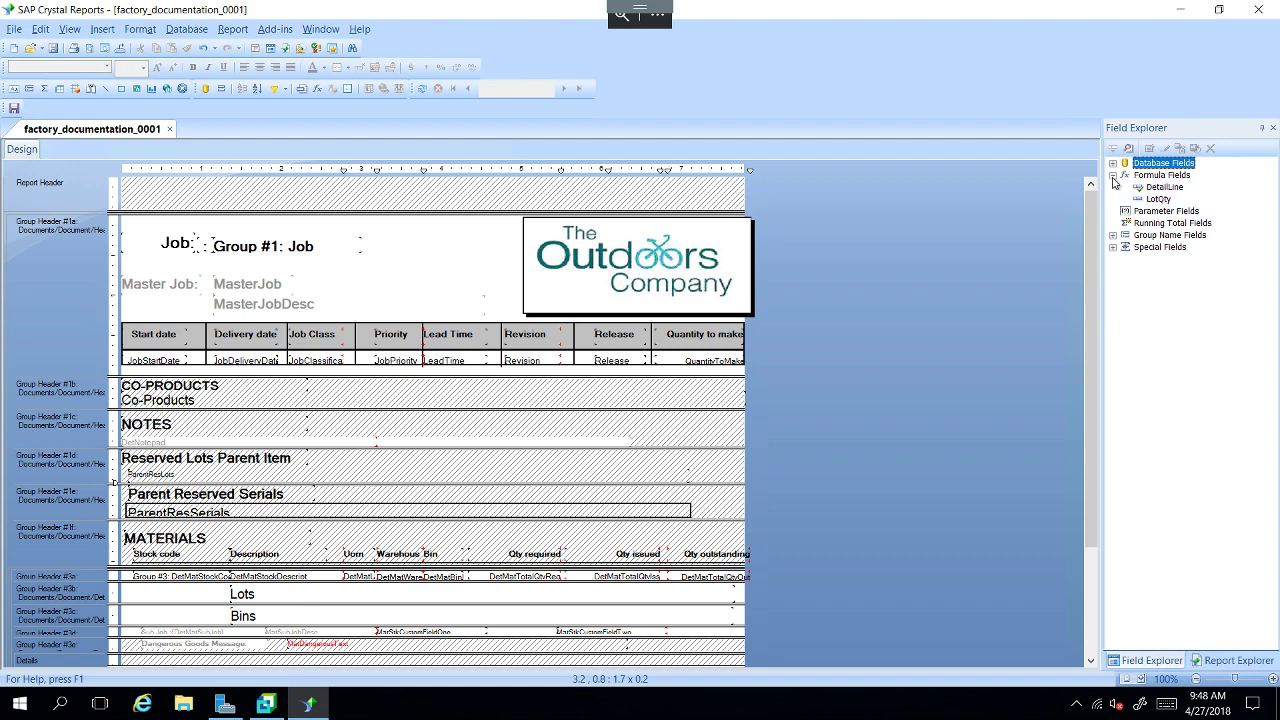
right_click(1152, 177)
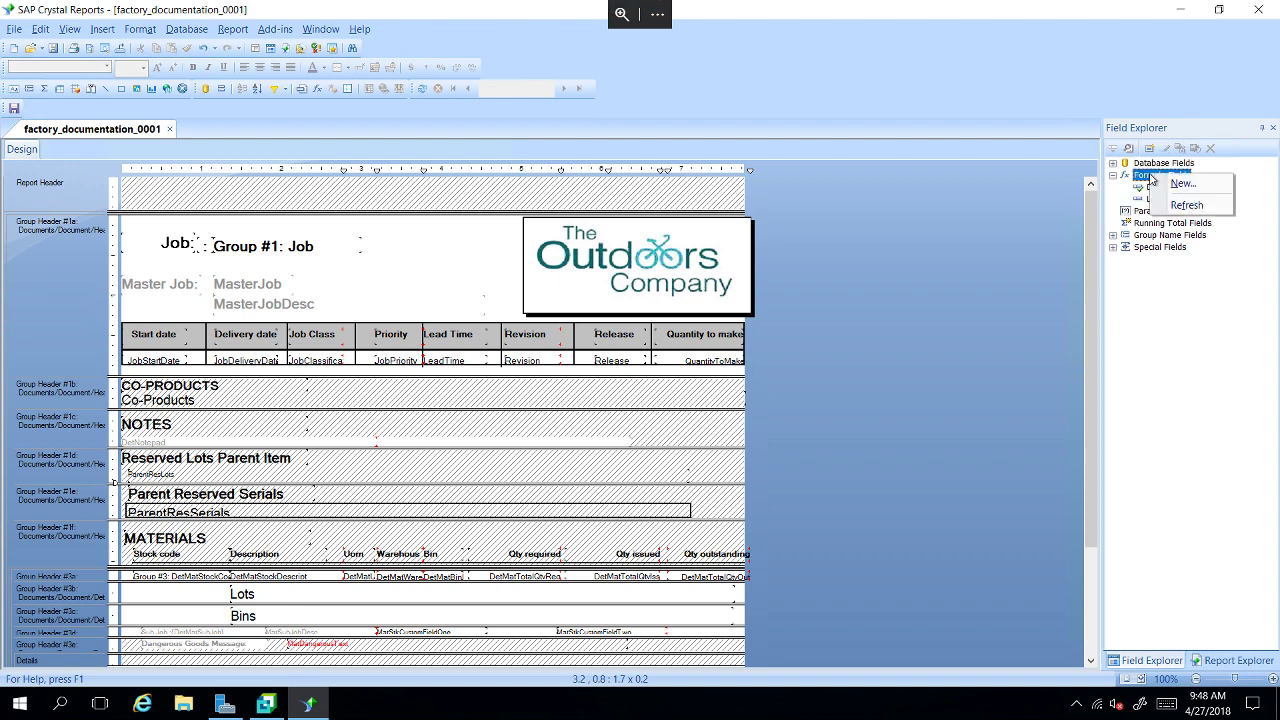
click(1204, 189)
text(Jo)
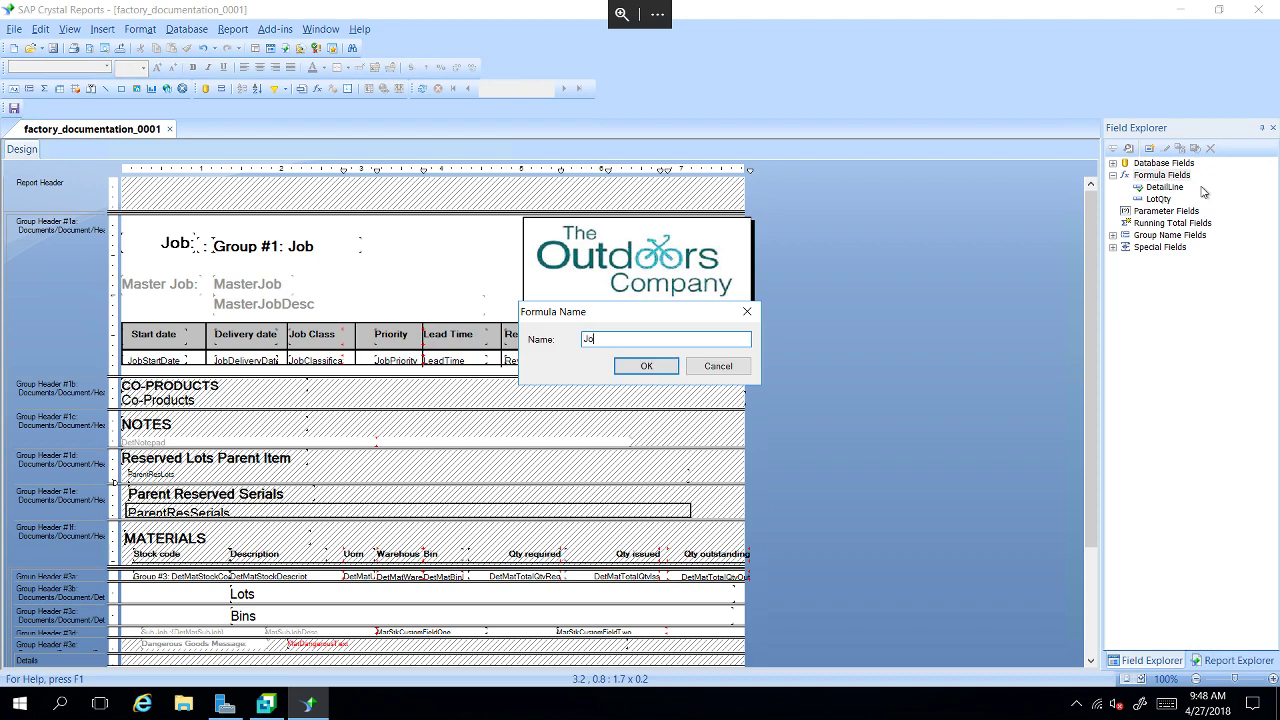
text(bBC)
key(Return)
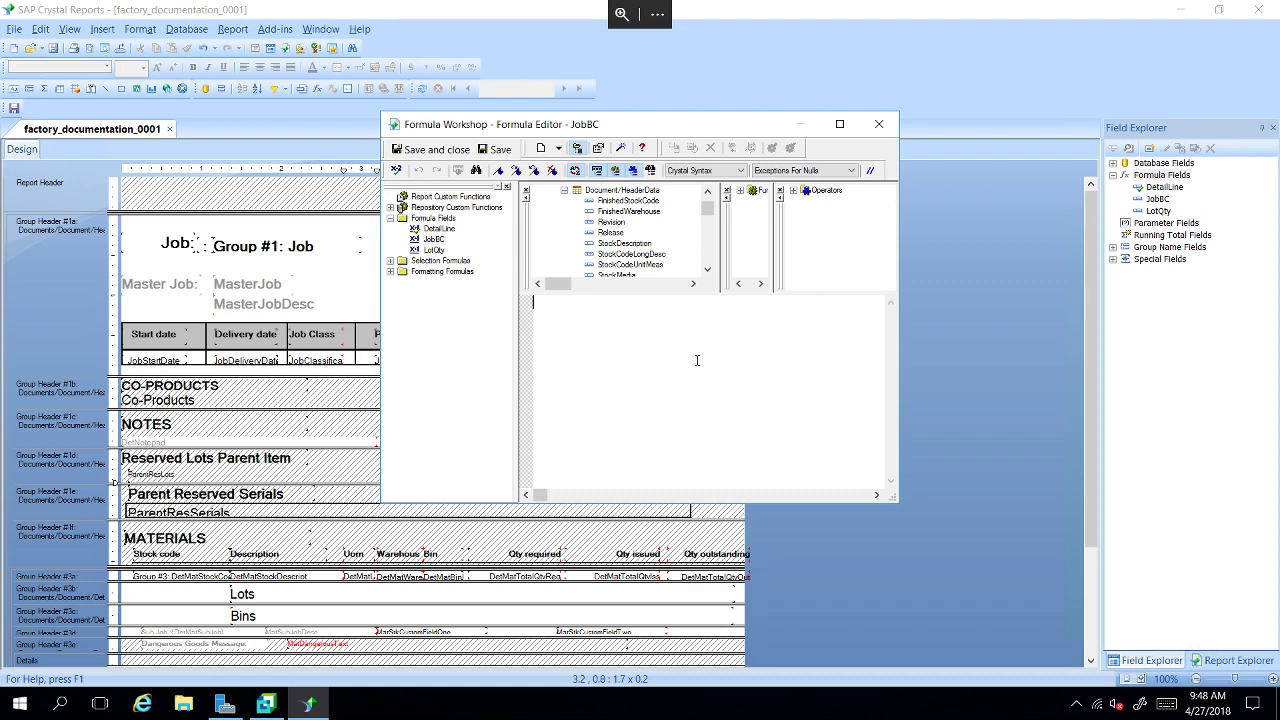
- Define the JobBC formula as "*" & {Documents/Document/HeaderData.Job} & "*", then save and close it
text("*" &)
drag(704, 215, 707, 203)
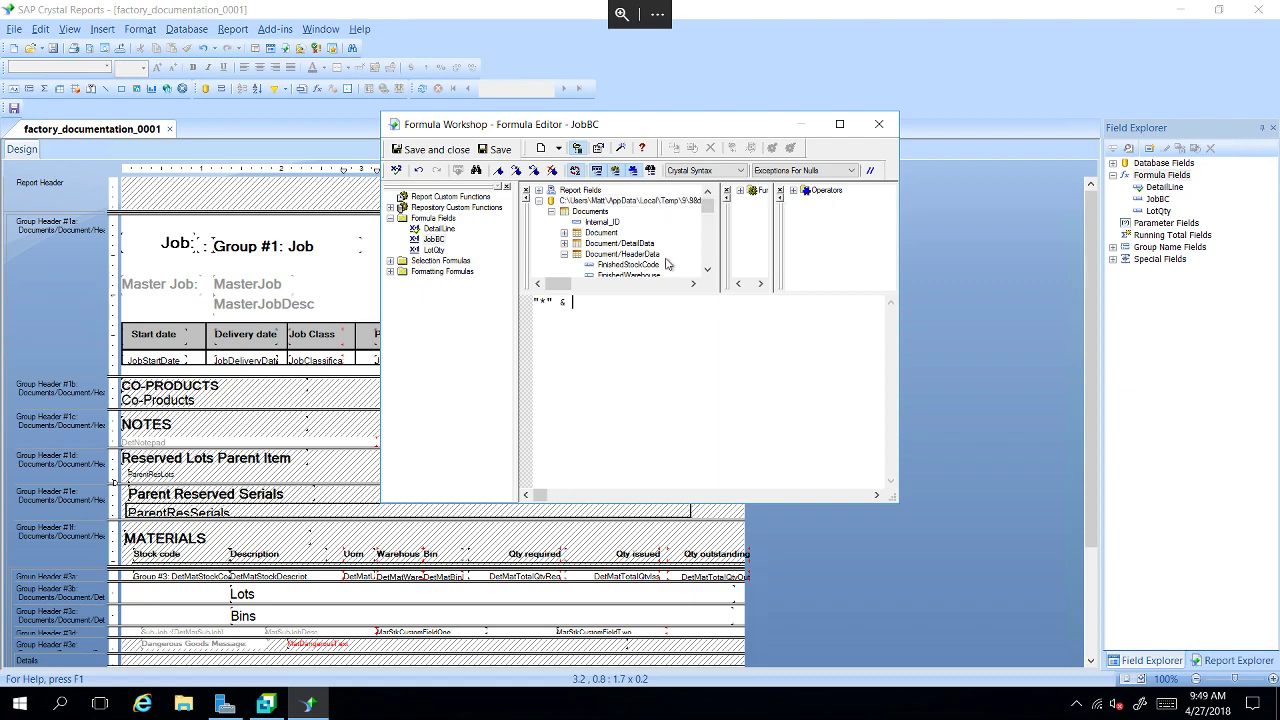
click(707, 270)
click(707, 270)
click(707, 270)
click(707, 270)
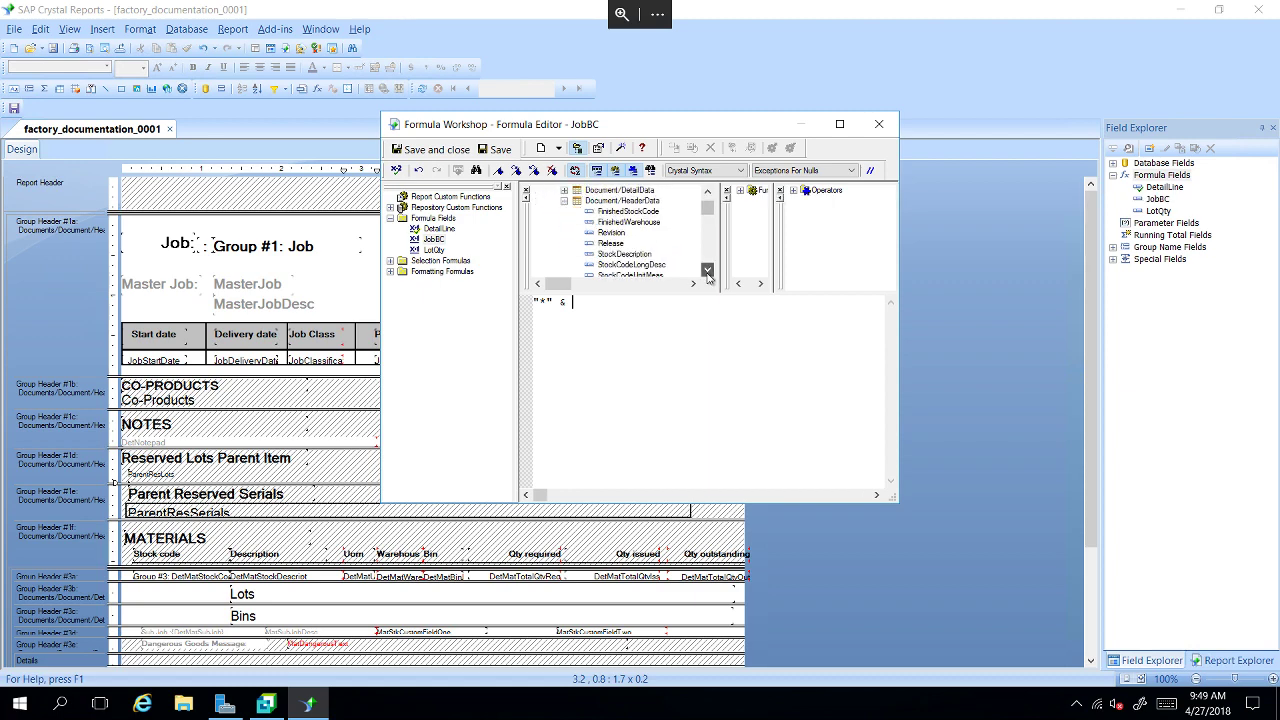
click(707, 270)
click(707, 270)
click(707, 270)
click(707, 270)
click(707, 270)
click(707, 270)
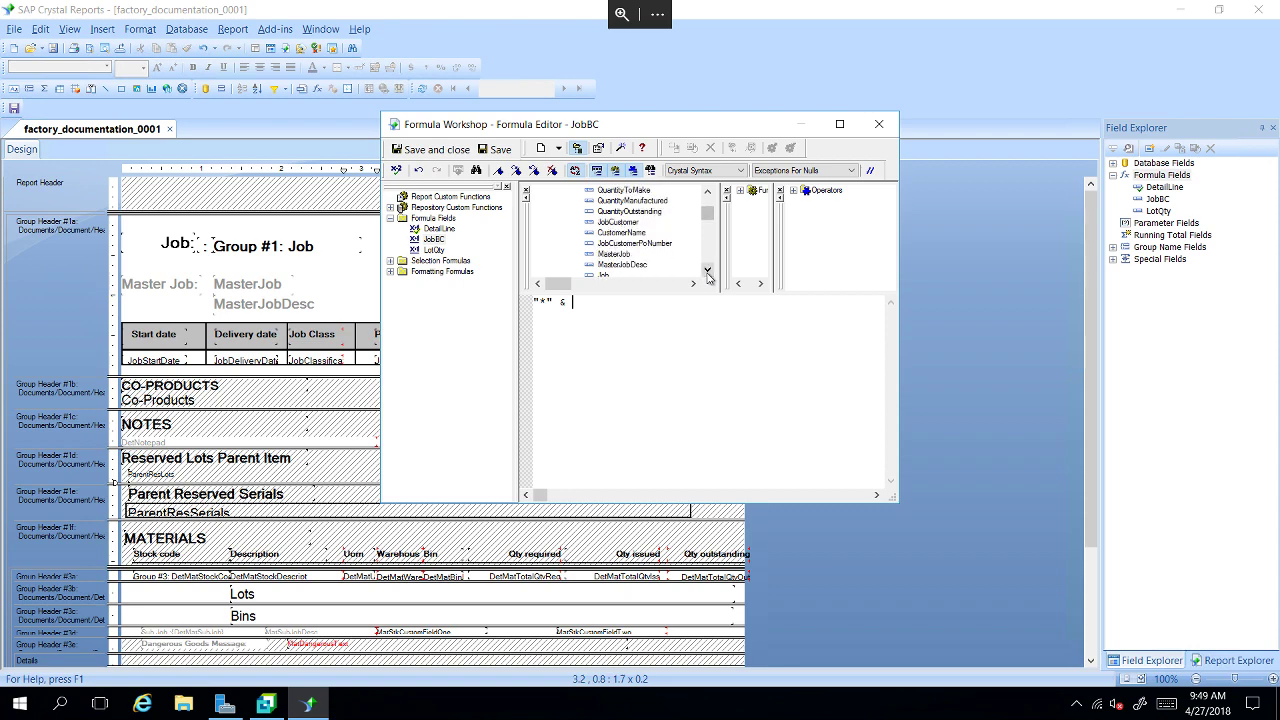
click(618, 267)
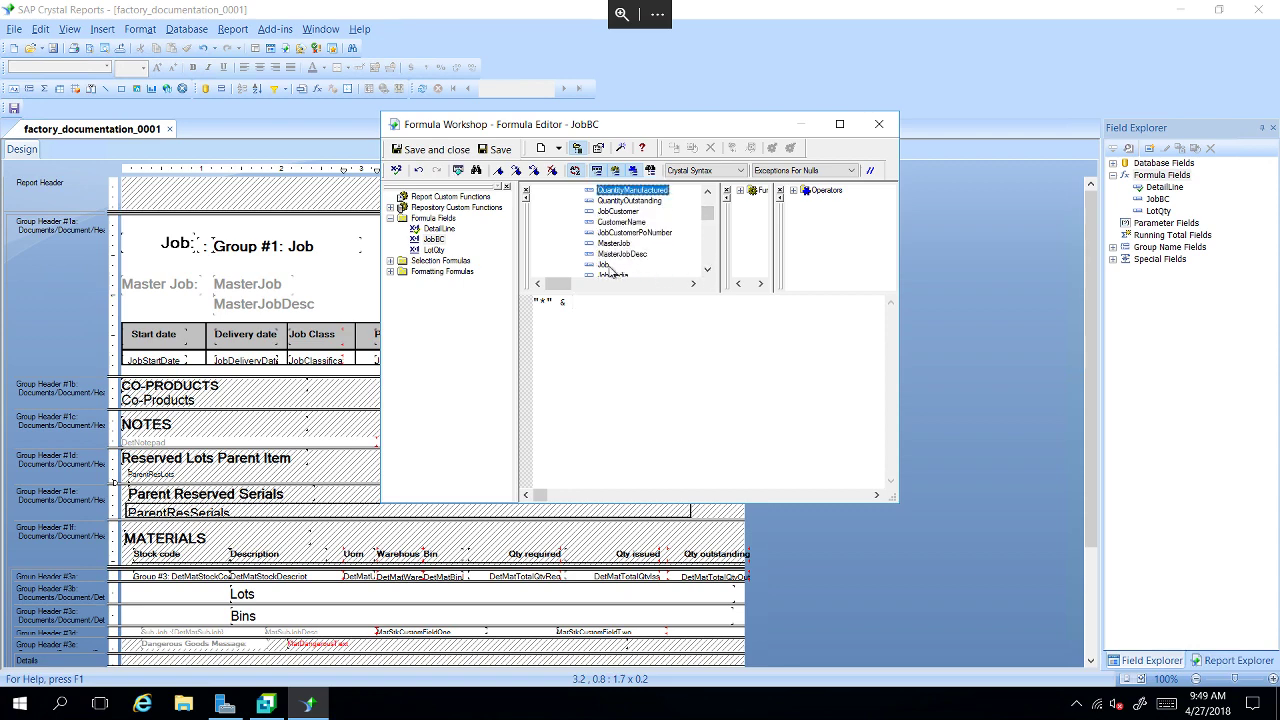
double_click(608, 265)
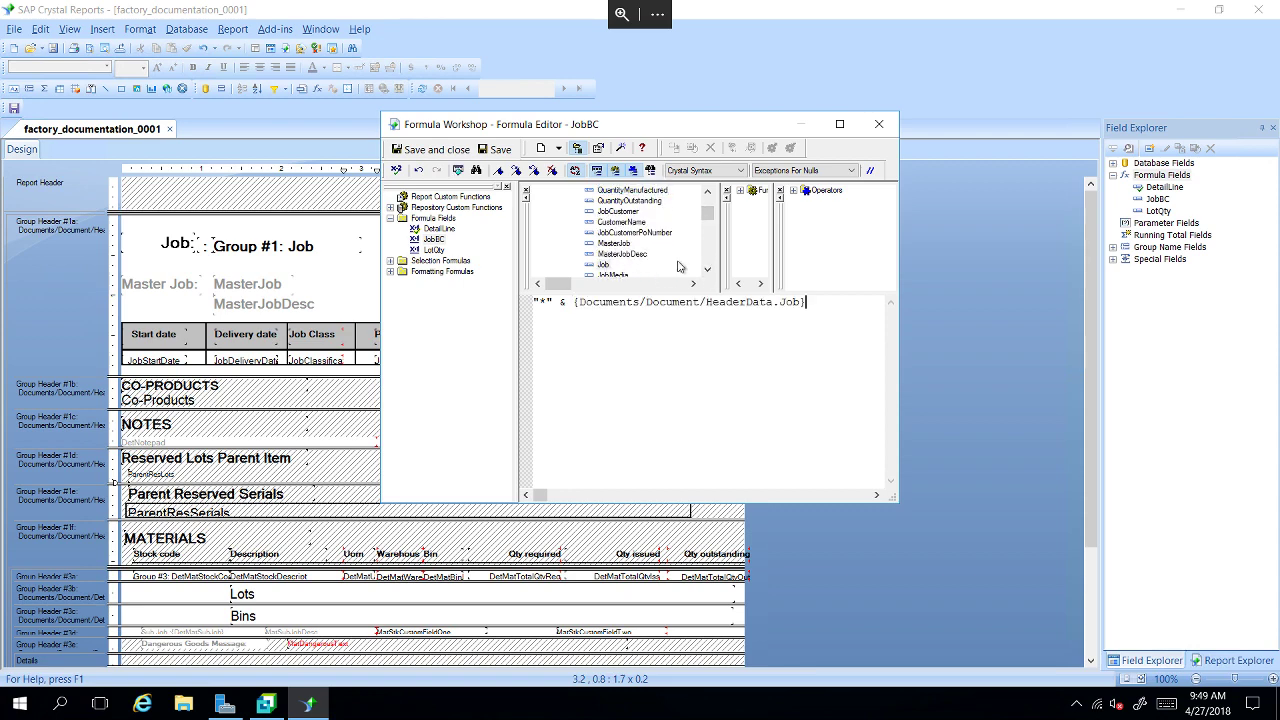
text(& "*")
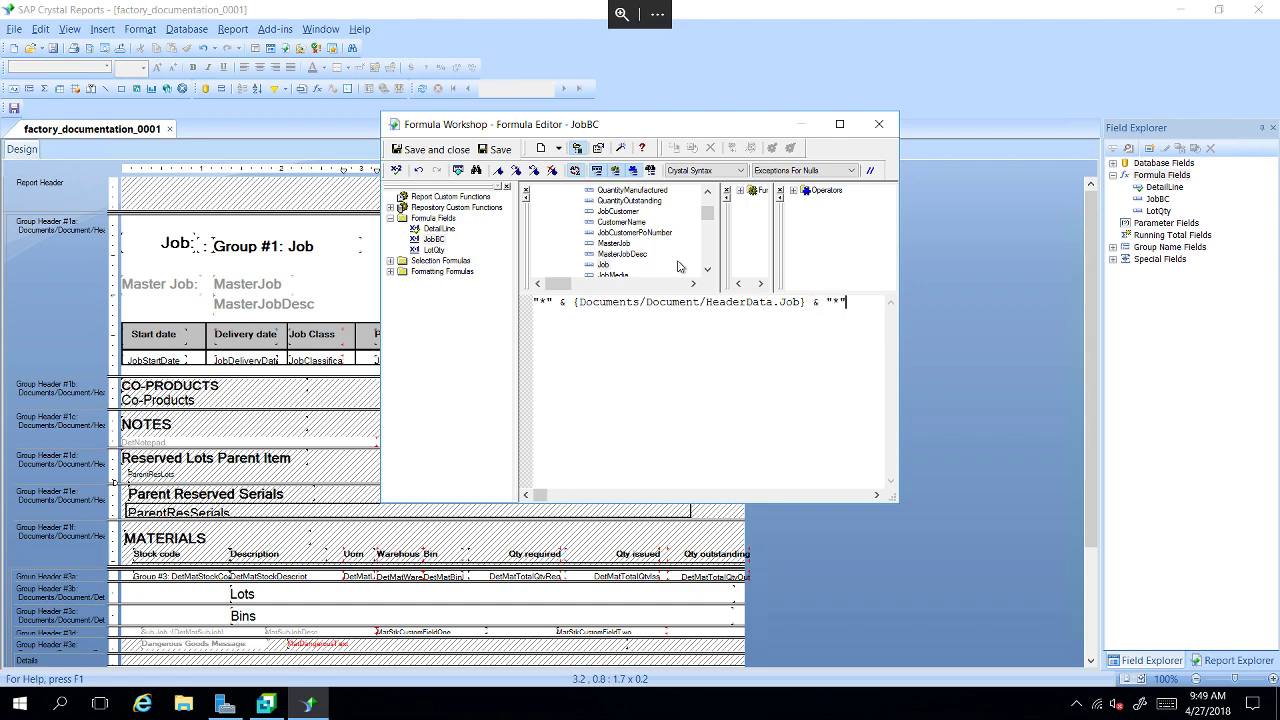
click(446, 149)
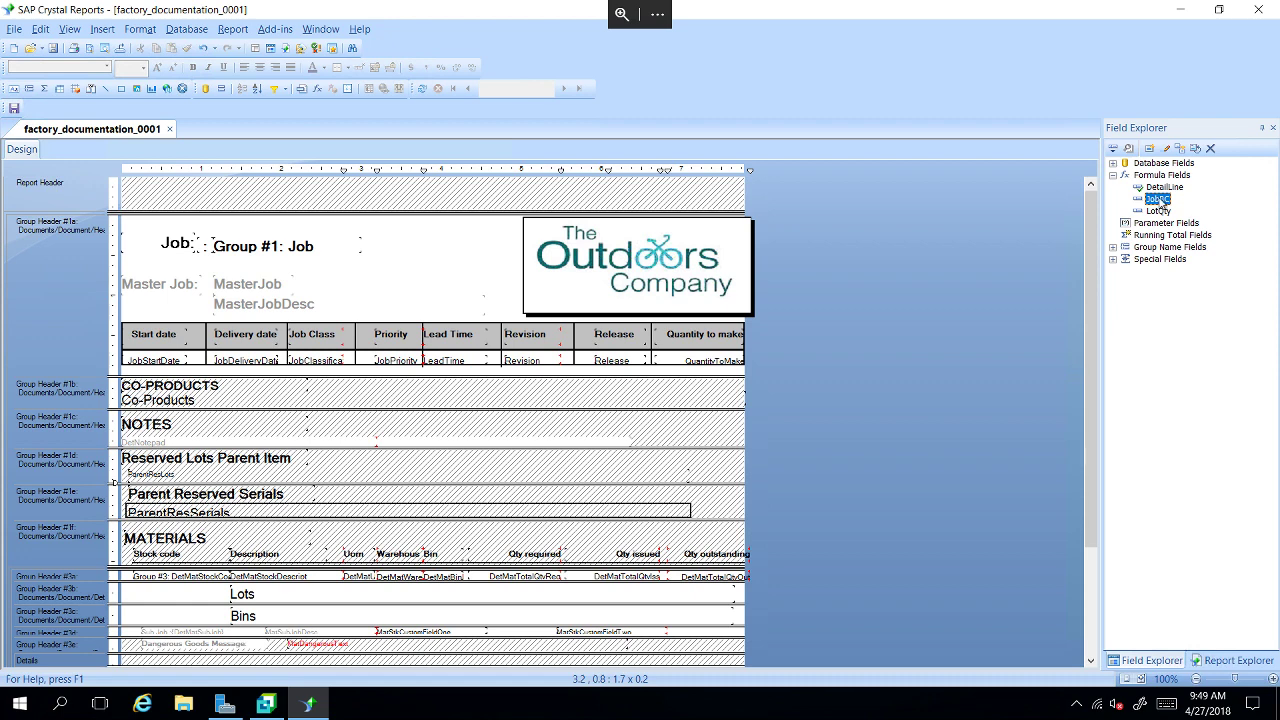
- Place the JobBC formula field between the job heading and the company logo, and format it in Free 3 of 9 at size 36
drag(1160, 200, 382, 240)
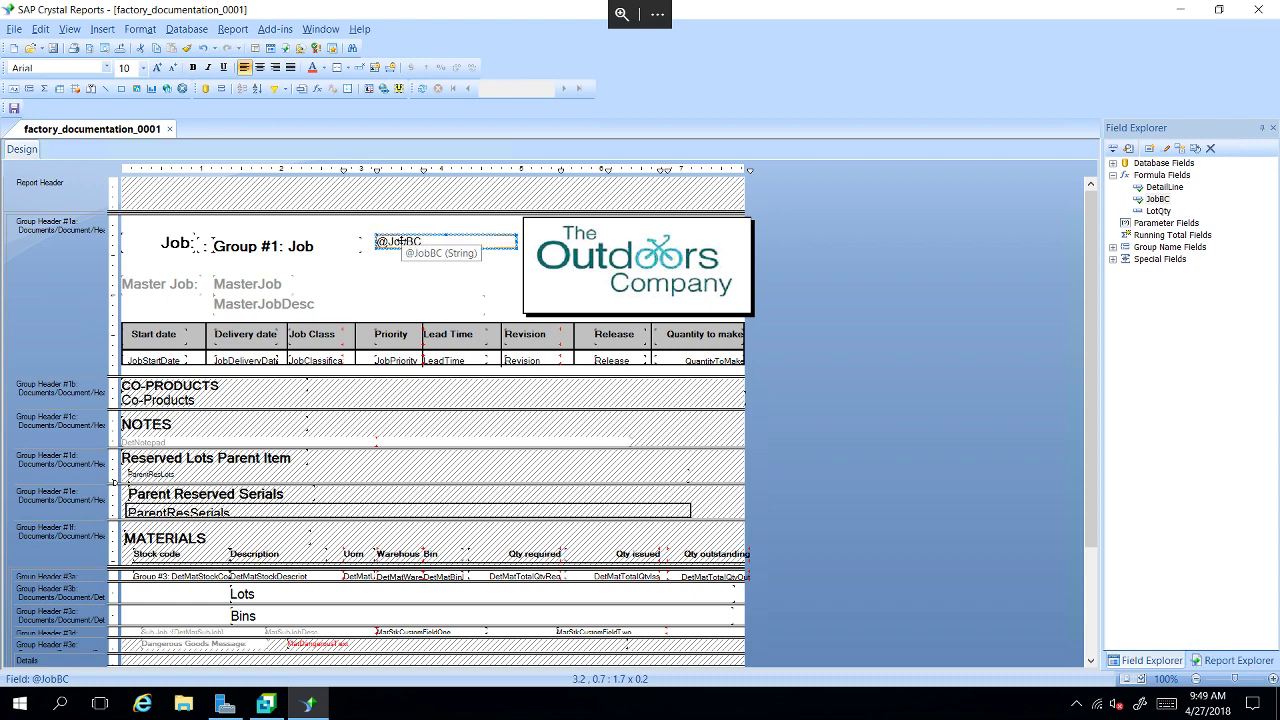
right_click(403, 242)
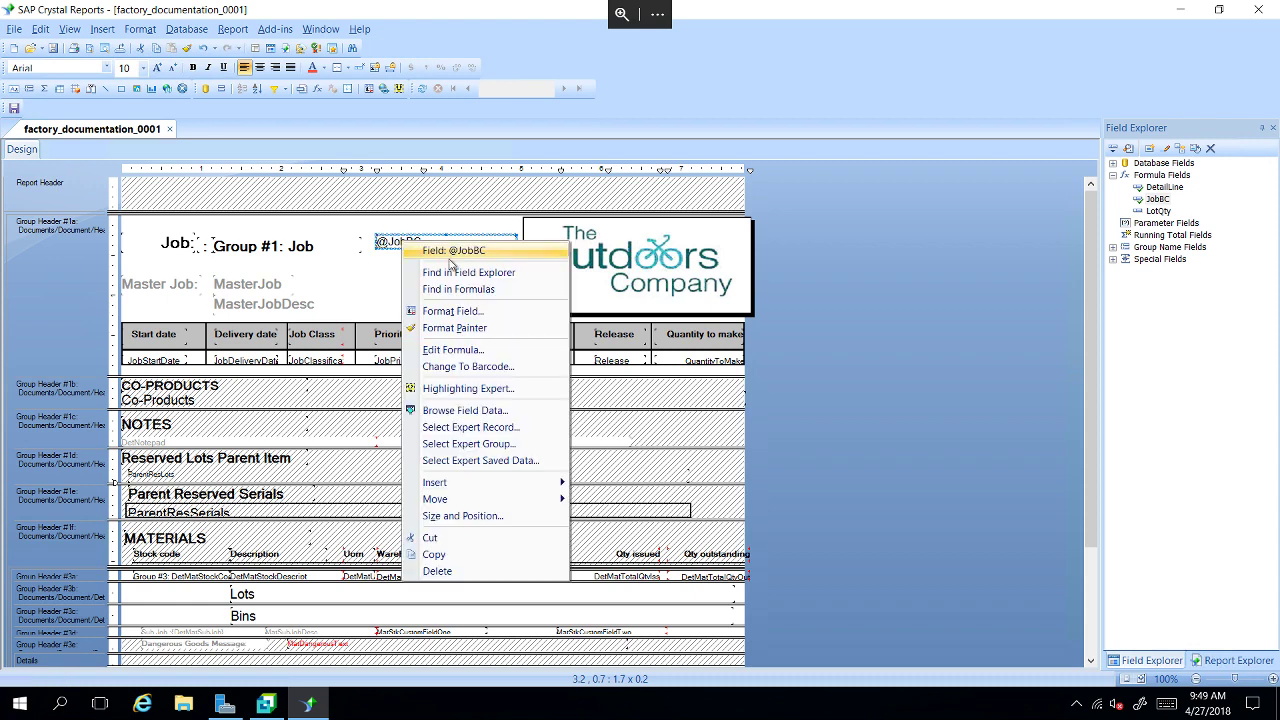
click(452, 311)
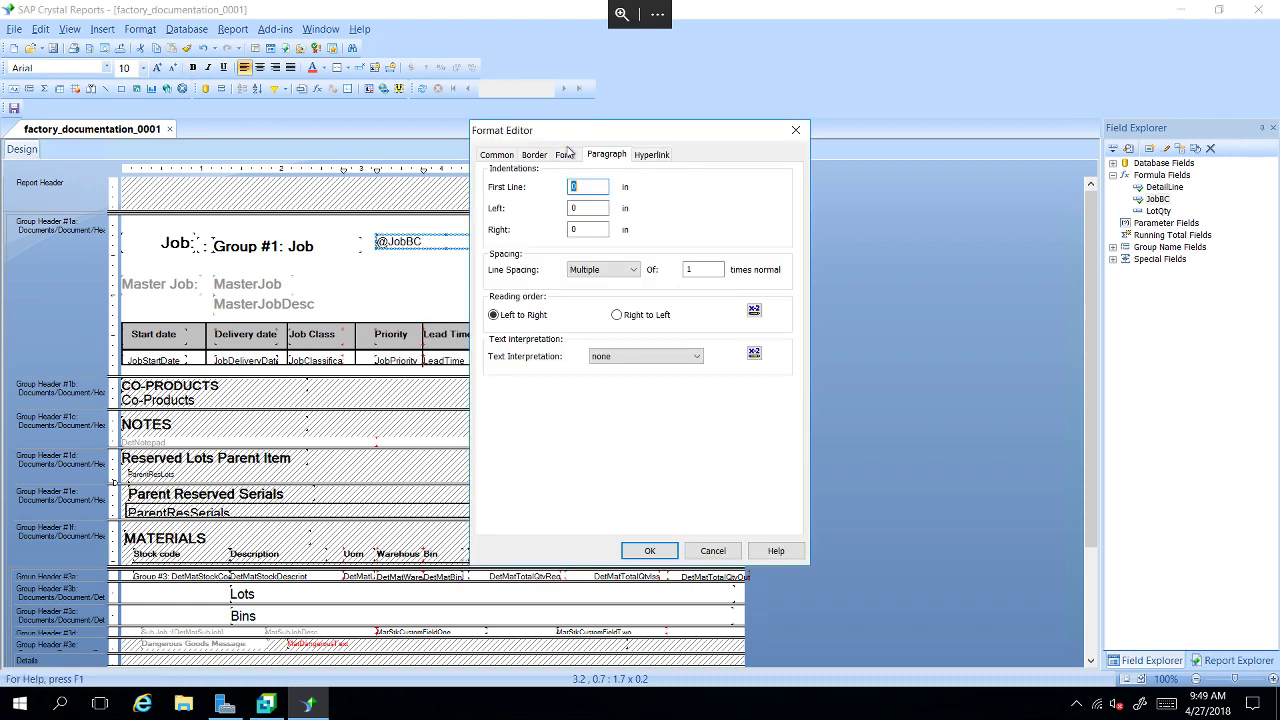
click(565, 155)
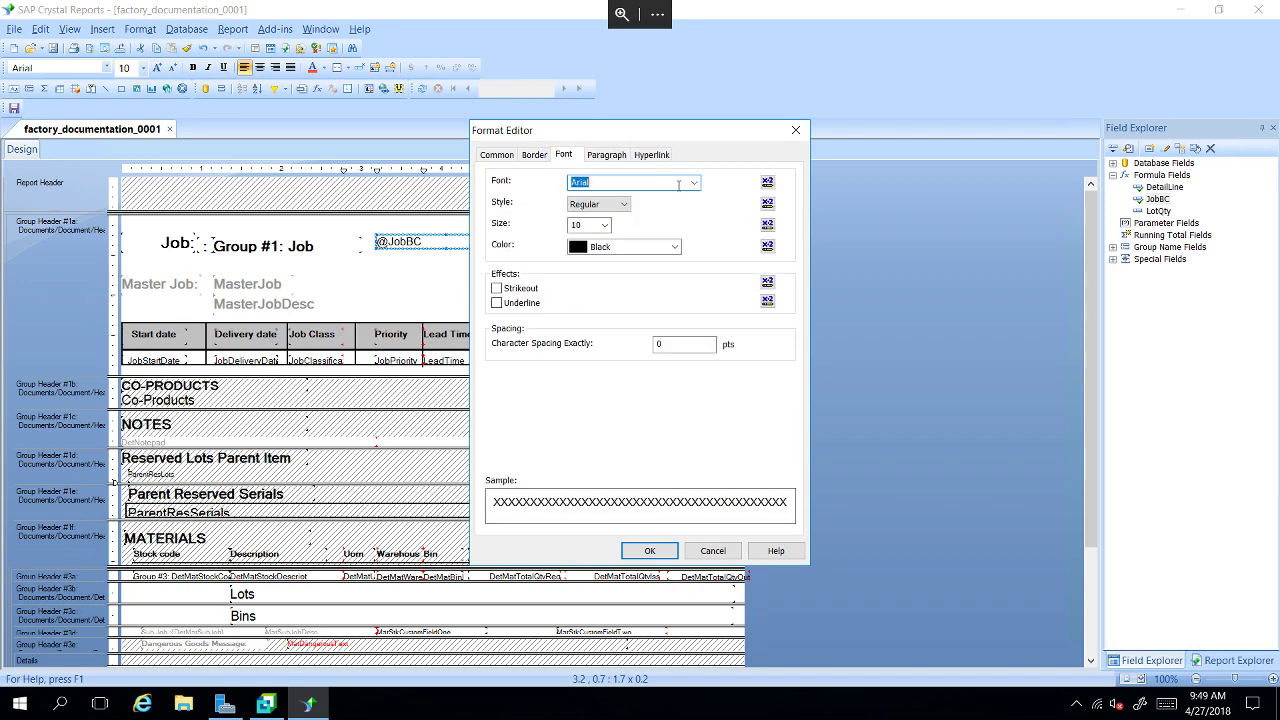
click(693, 182)
text(f)
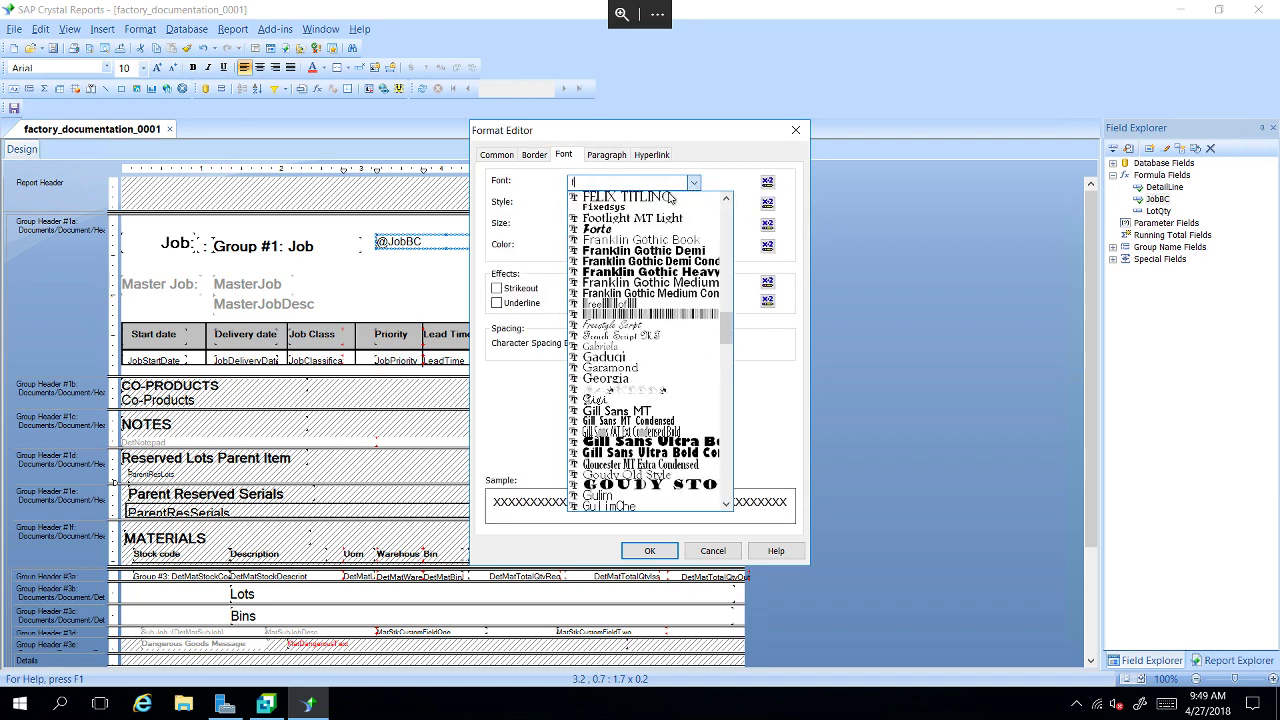
click(631, 304)
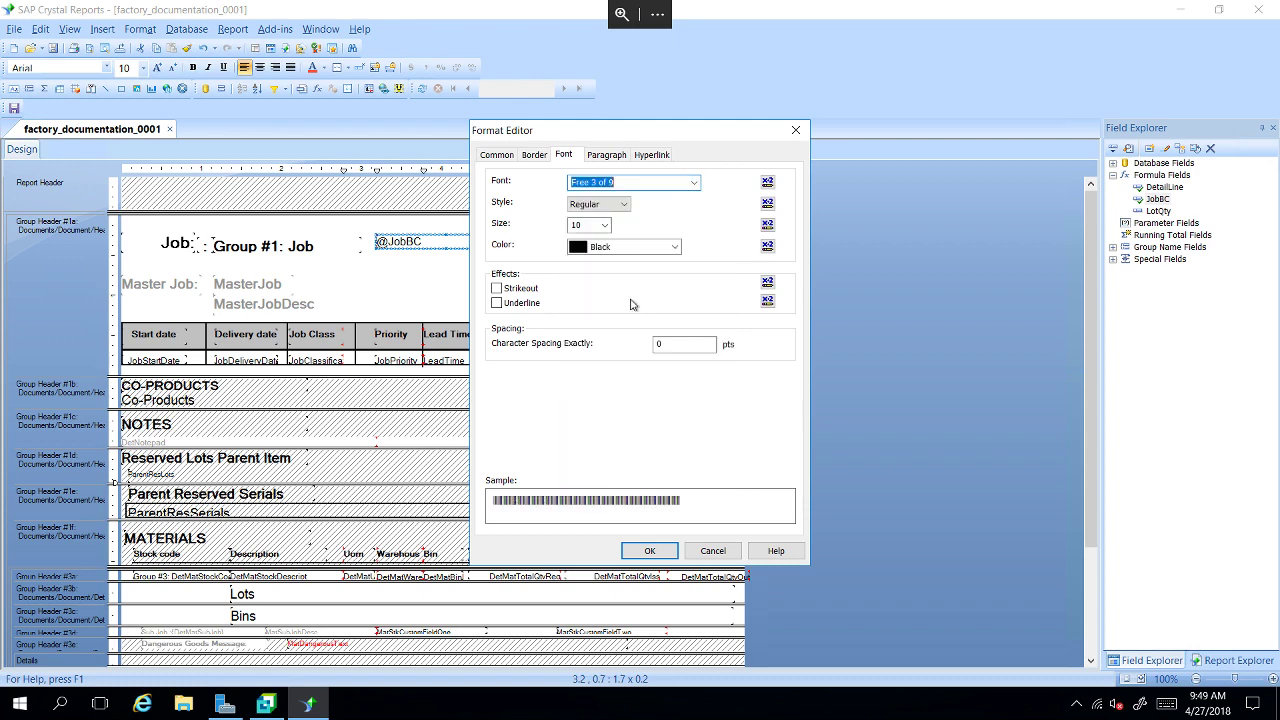
click(604, 225)
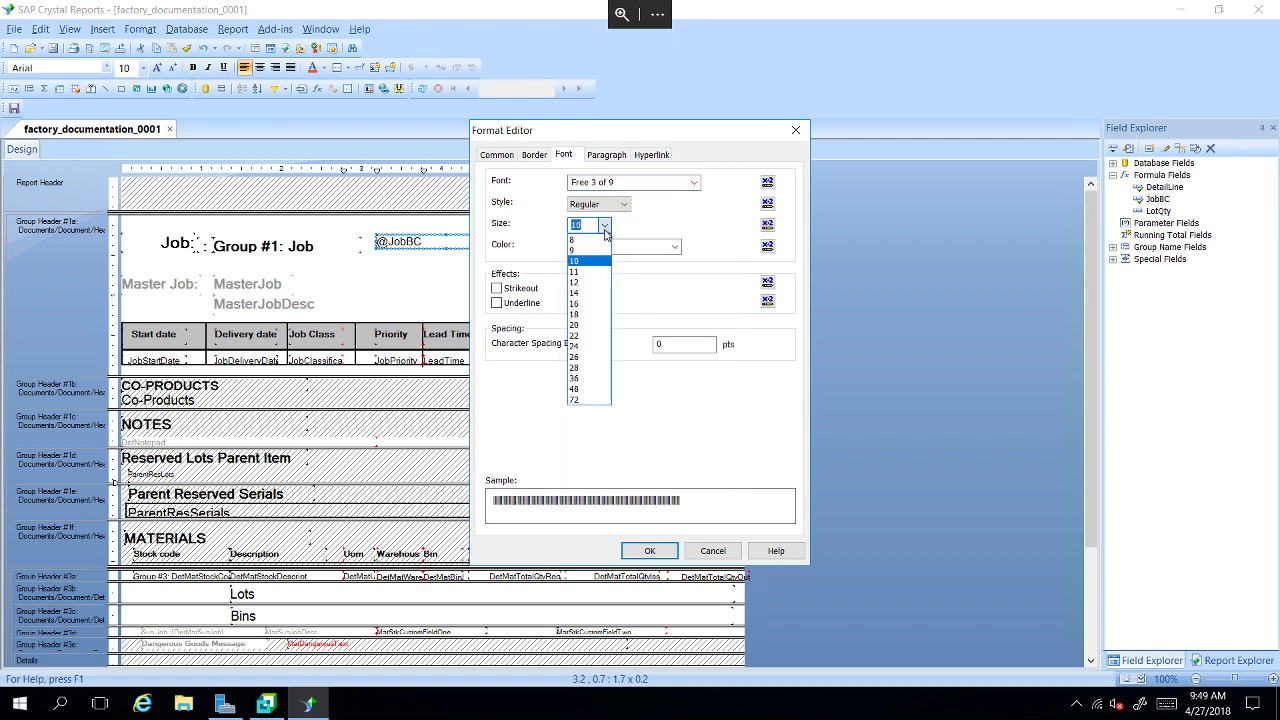
click(579, 379)
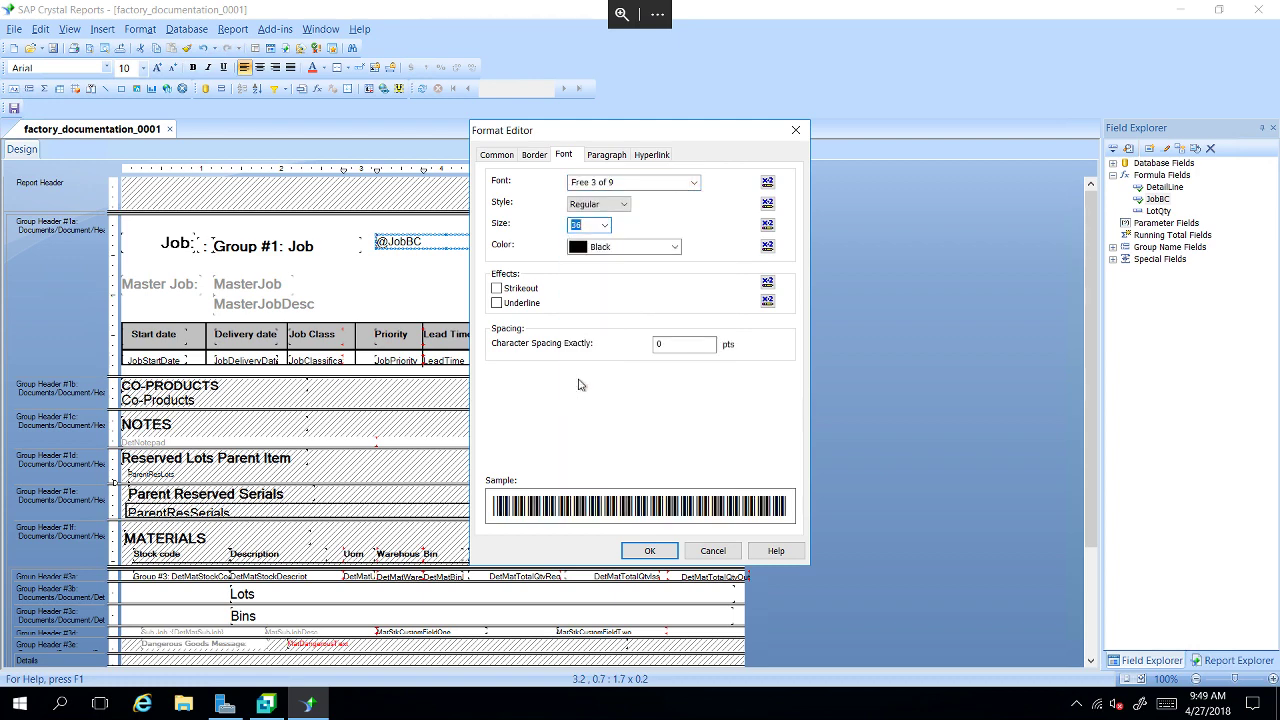
click(647, 555)
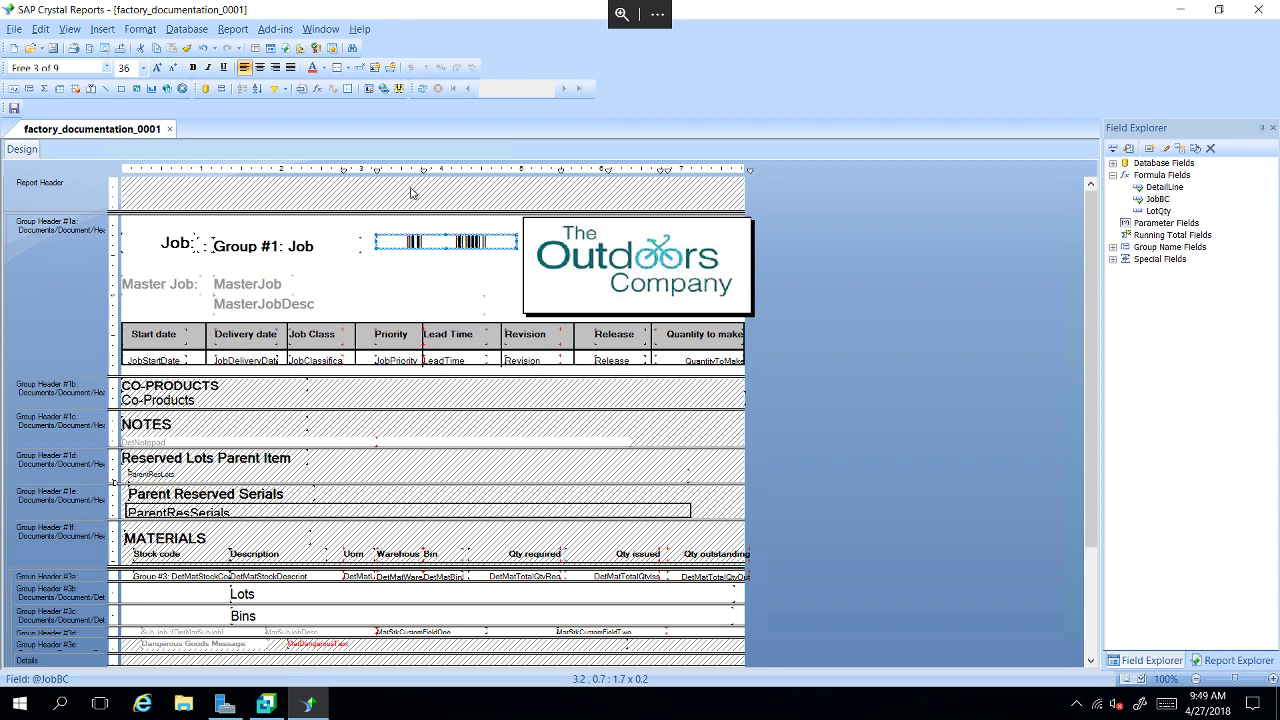
- Preview a sample of the report limited to the first 1 record
click(69, 29)
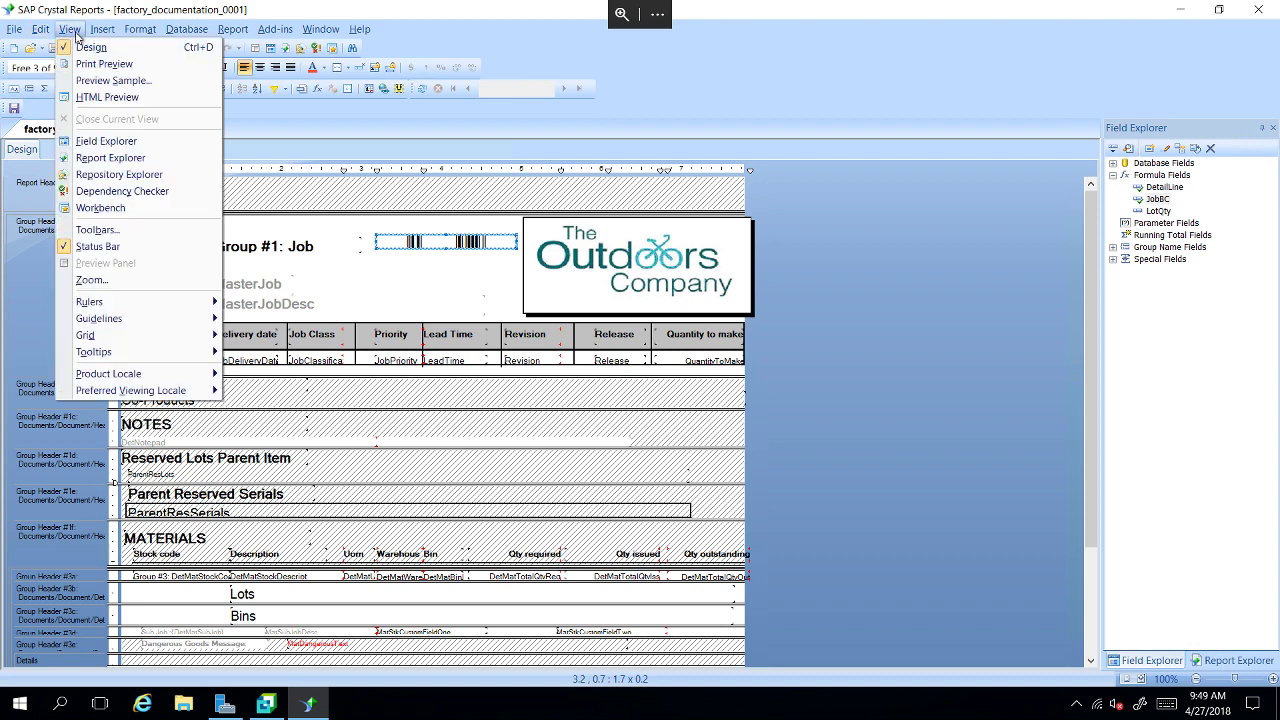
click(110, 81)
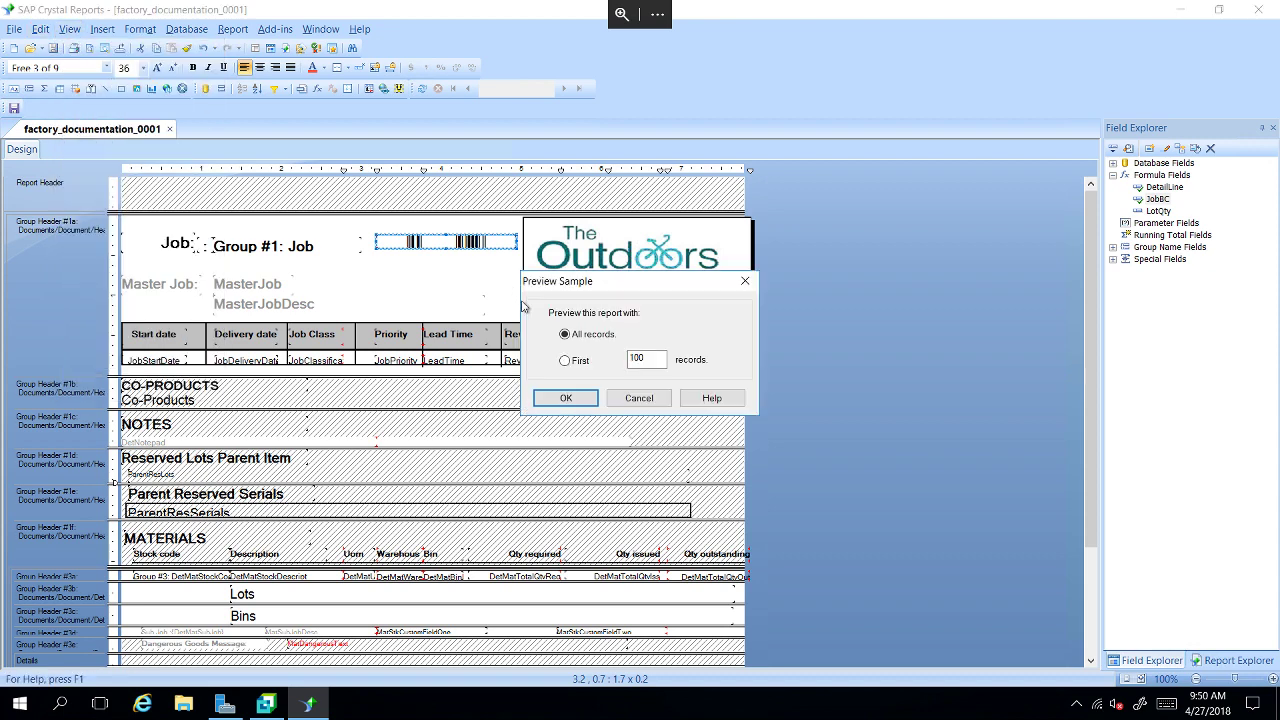
click(565, 362)
key(Tab)
text(1)
click(566, 399)
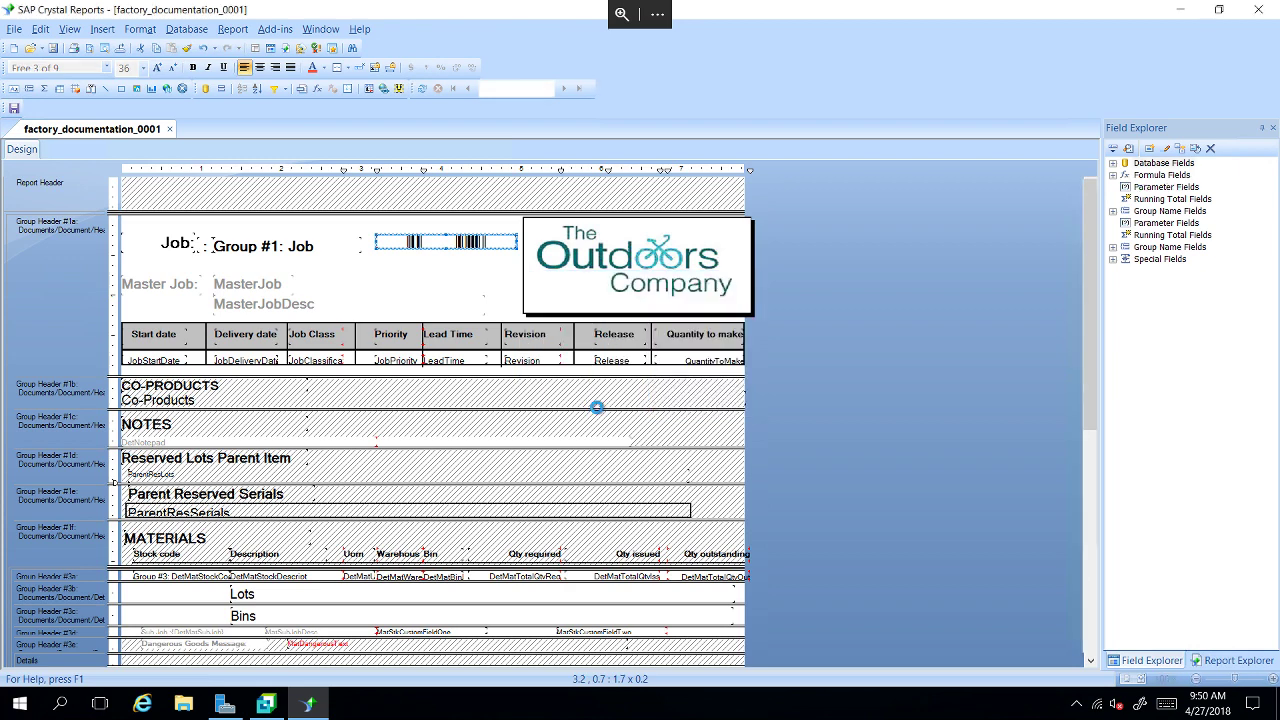